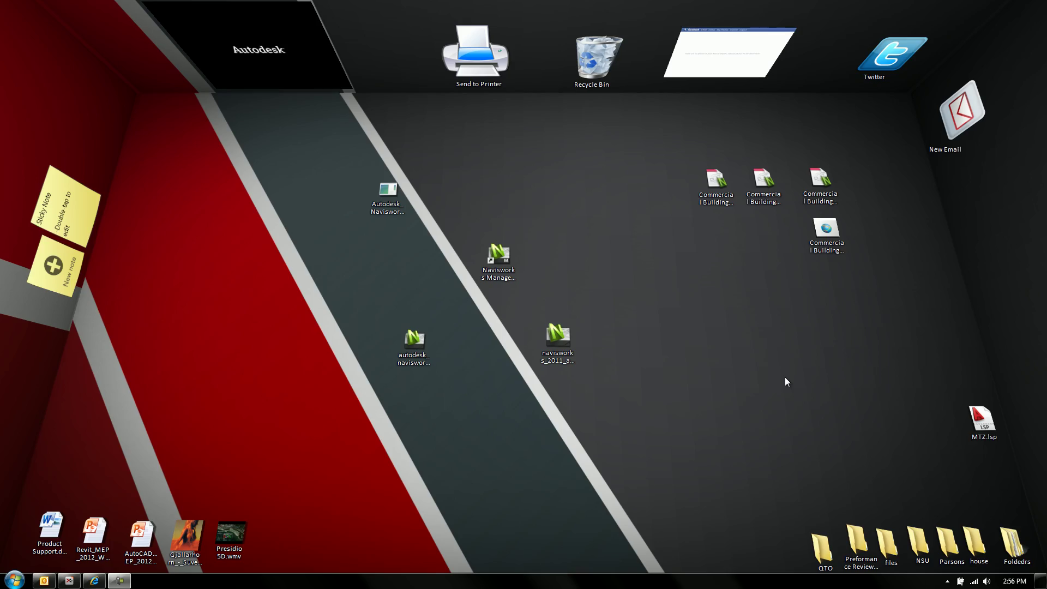
Select the Navisworks Manage 2011 desktop shortcut and enlarge it into a large tile.
left_click(507, 258)
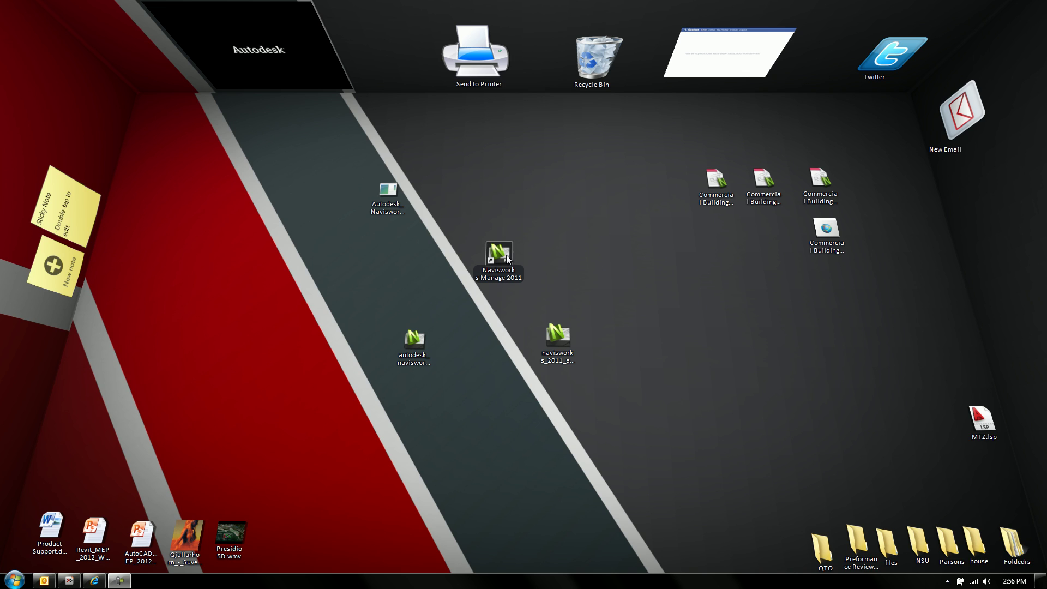
scroll(507, 255, "up", 5)
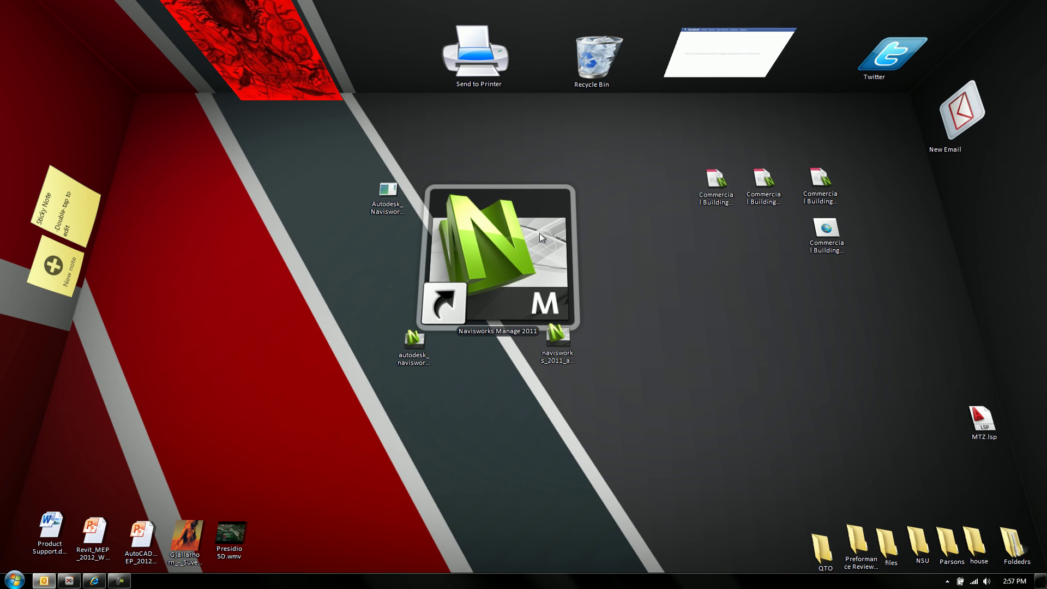
Drop 'Commercial Building NW Export from Revit.nwc' onto the Navisworks icon to open it.
left_click(725, 187)
left_click_drag(715, 187, 495, 280)
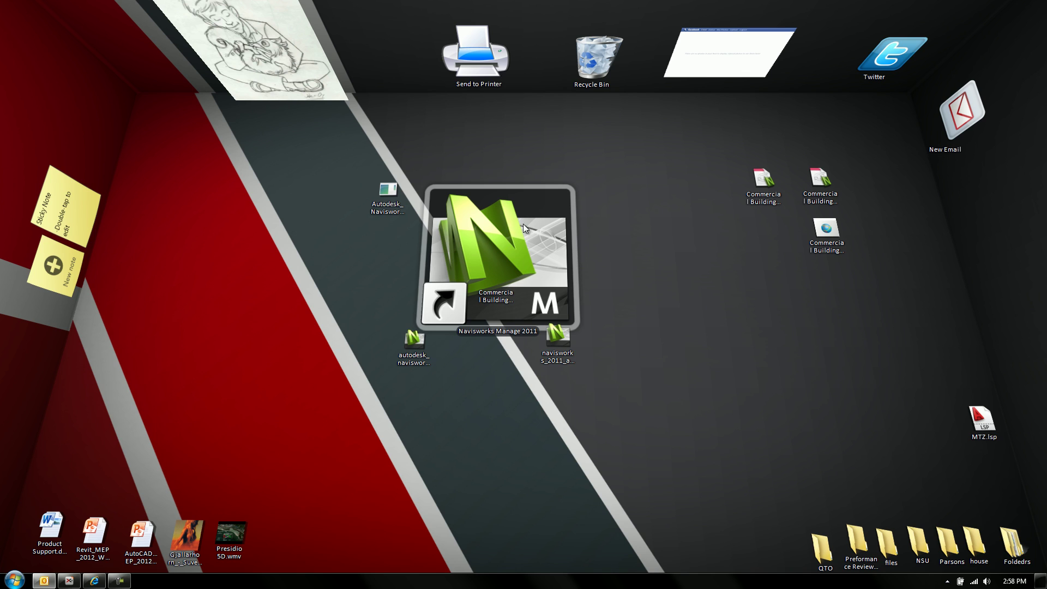
left_click_drag(522, 240, 831, 336)
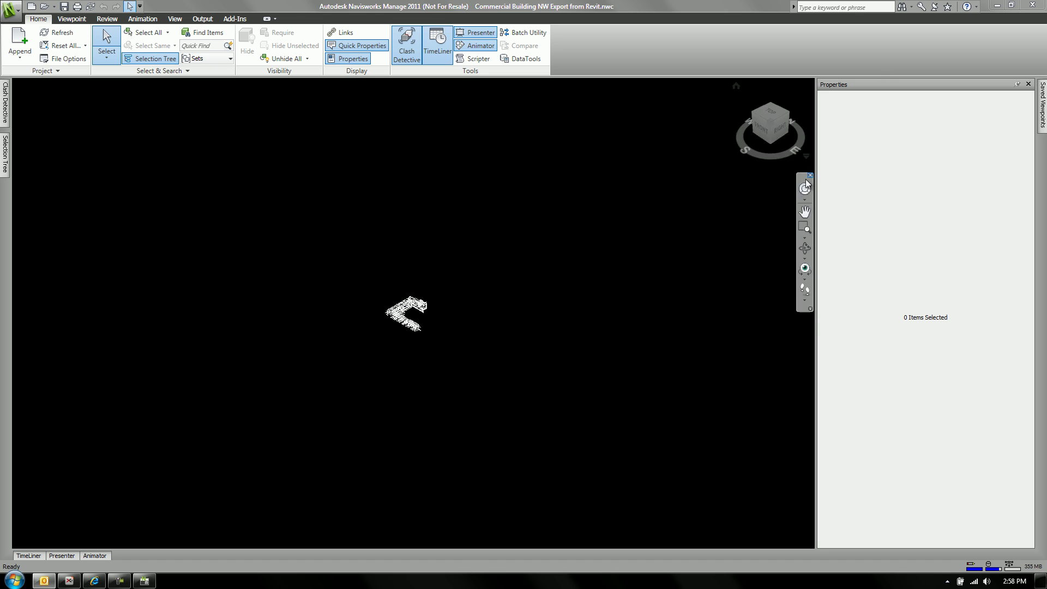
Zoom Window around the pipe and duct model, then mark the Add-Ins tab in red ink.
left_click(805, 226)
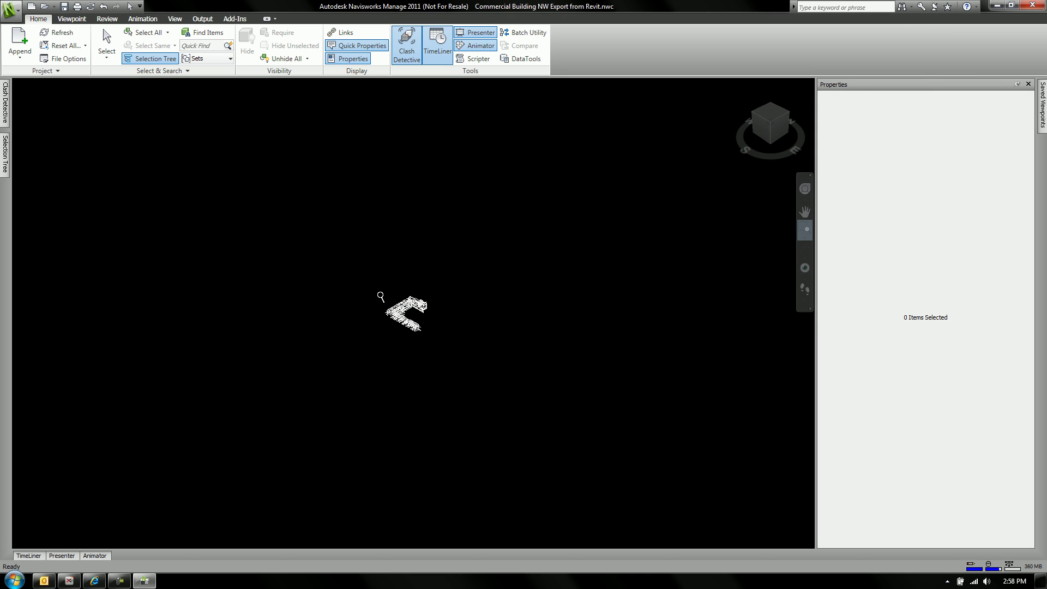
left_click_drag(380, 296, 433, 337)
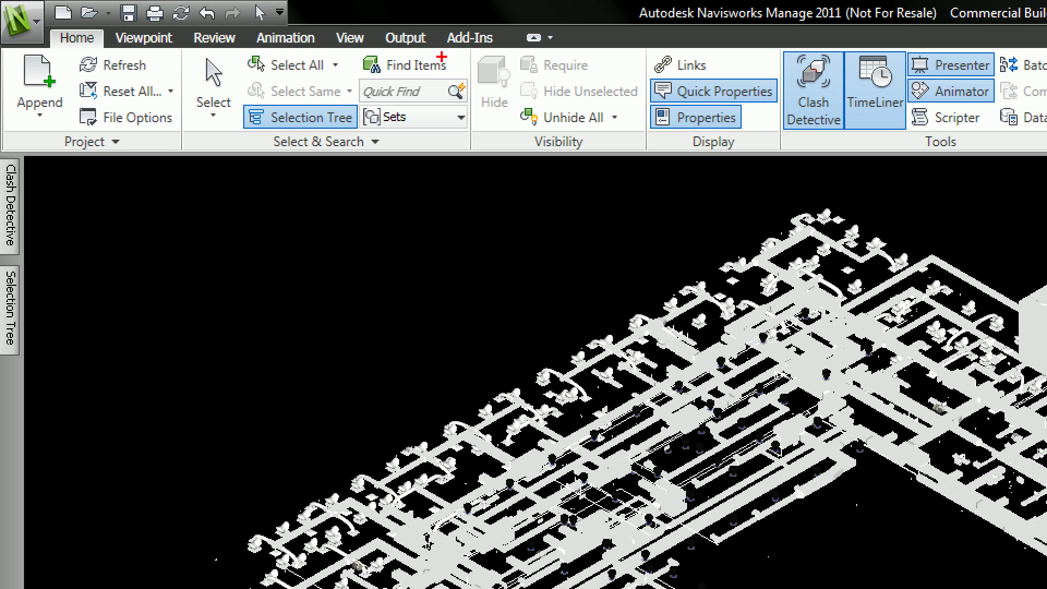
mouse_move(442, 57)
left_mouse_down()
mouse_move(484, 65)
mouse_move(511, 51)
mouse_move(516, 12)
mouse_move(468, 9)
mouse_move(433, 22)
mouse_move(424, 44)
mouse_move(429, 58)
mouse_move(510, 69)
mouse_move(540, 38)
mouse_move(536, 17)
mouse_move(506, 7)
mouse_move(421, 9)
mouse_move(393, 52)
mouse_move(405, 92)
mouse_move(467, 99)
mouse_move(549, 69)
left_mouse_up()
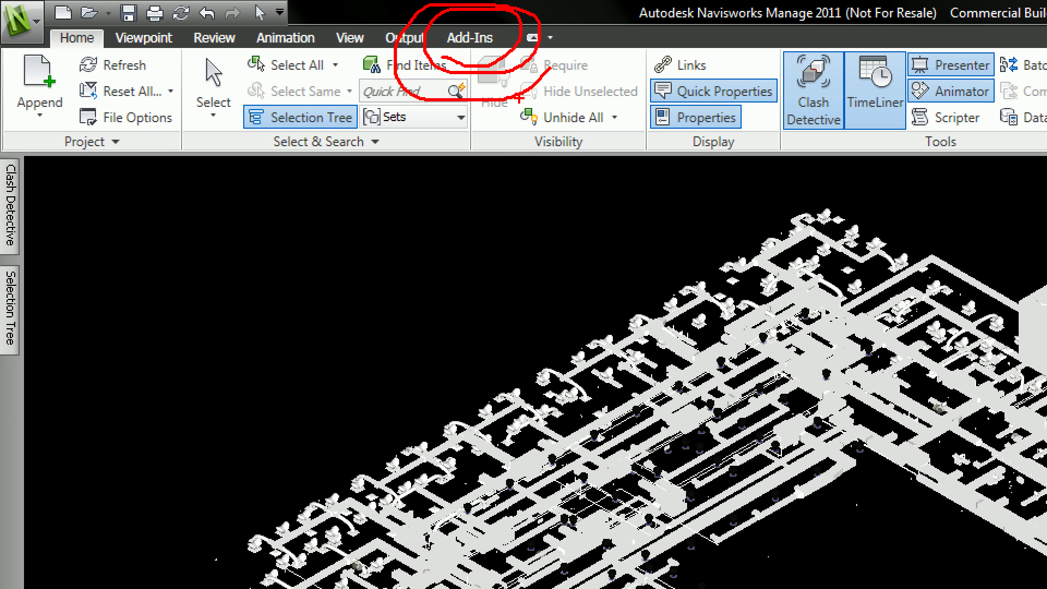
key("Escape")
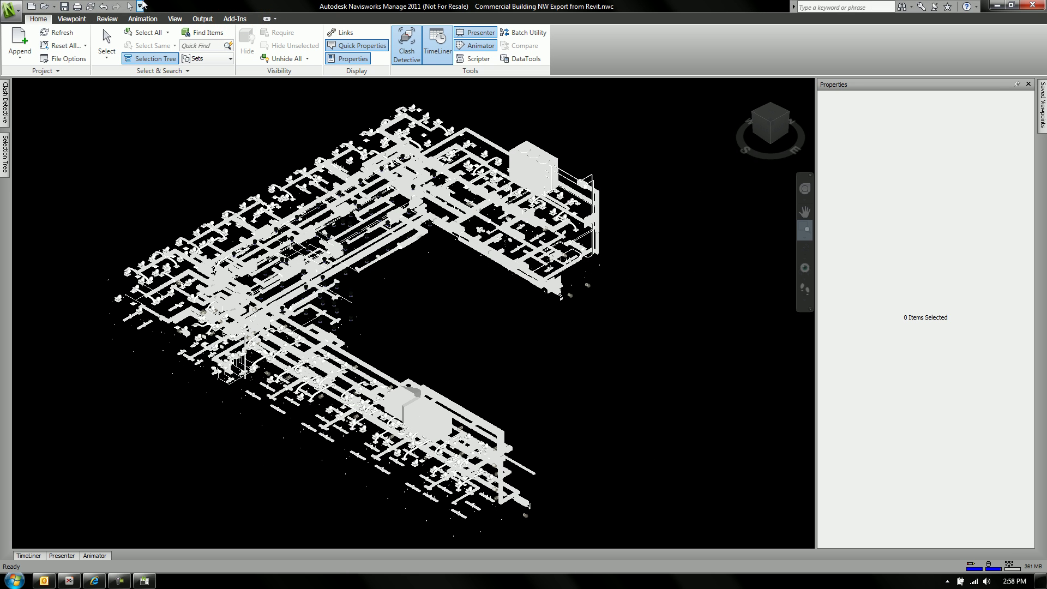
Launch the Appearance Profiler from Add-Ins, widen it and dock it at the screen bottom.
left_click(235, 20)
left_click(40, 48)
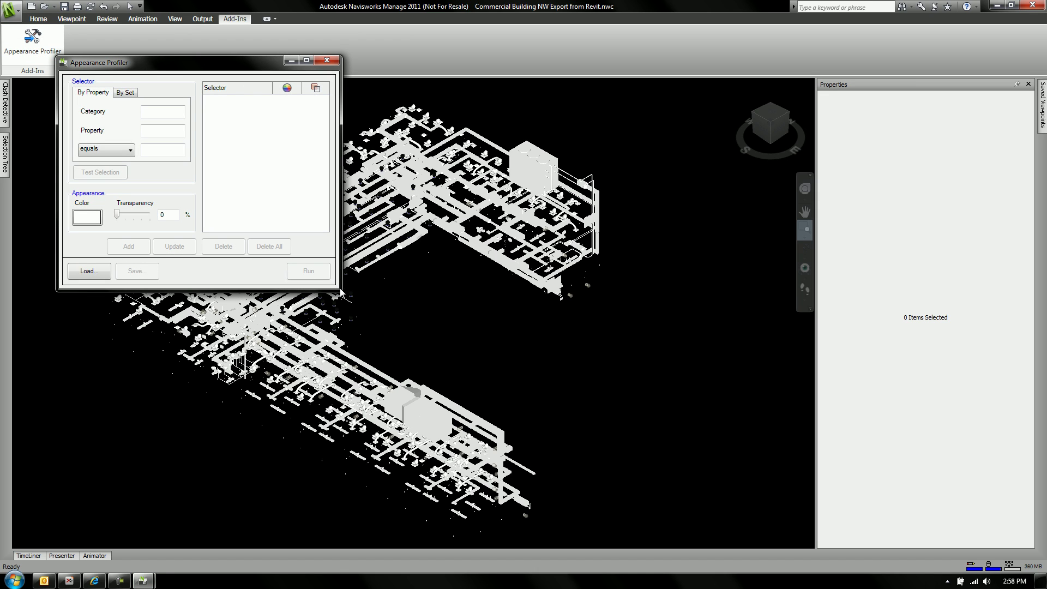
left_click_drag(337, 289, 938, 262)
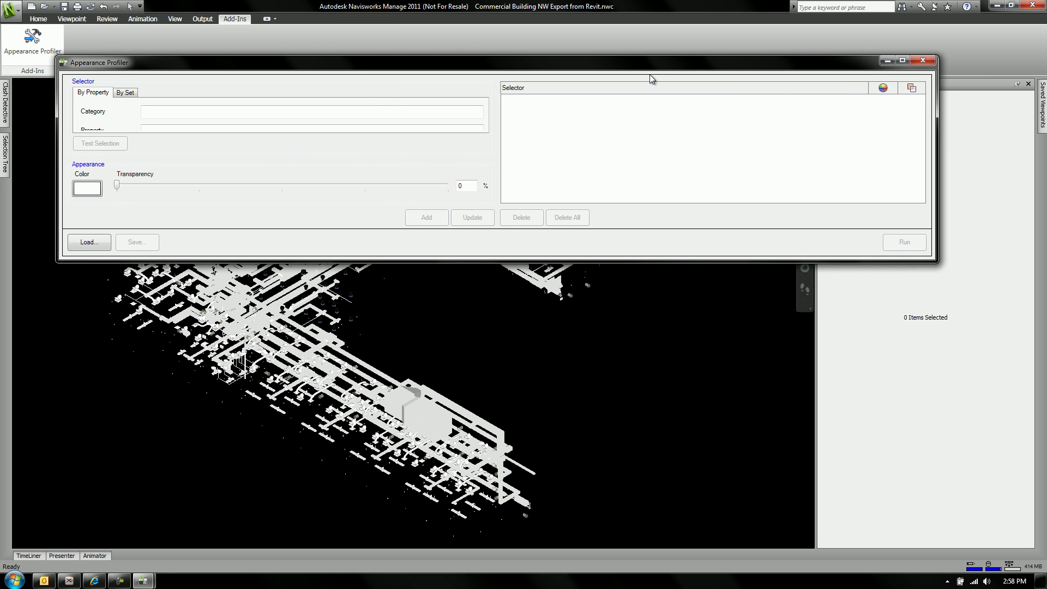
left_click_drag(741, 65, 743, 378)
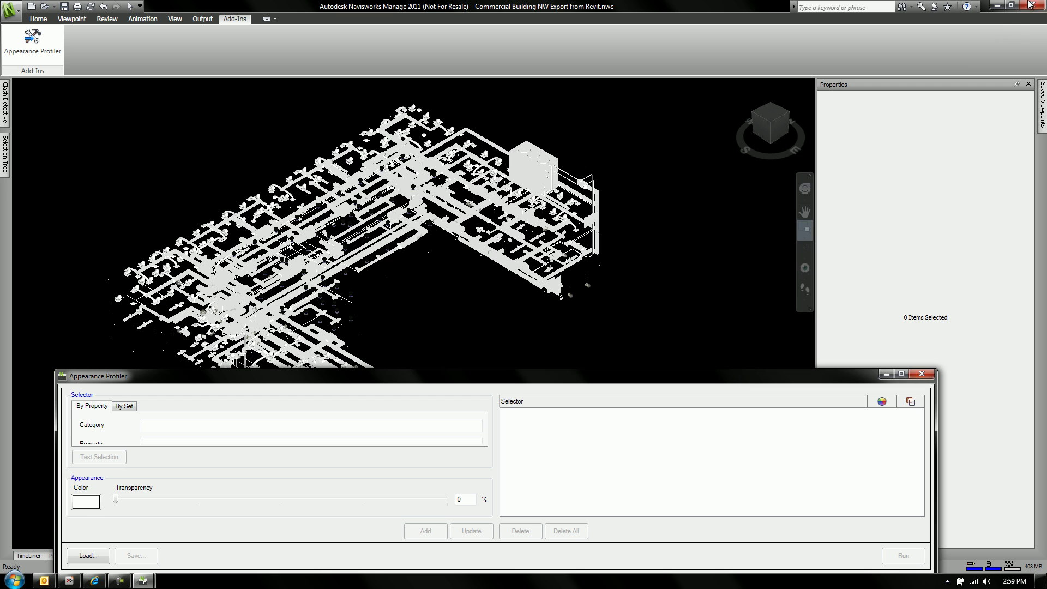
Resize the Navisworks window to fit above the profiler and zoom into the model's upper right.
left_click(1010, 5)
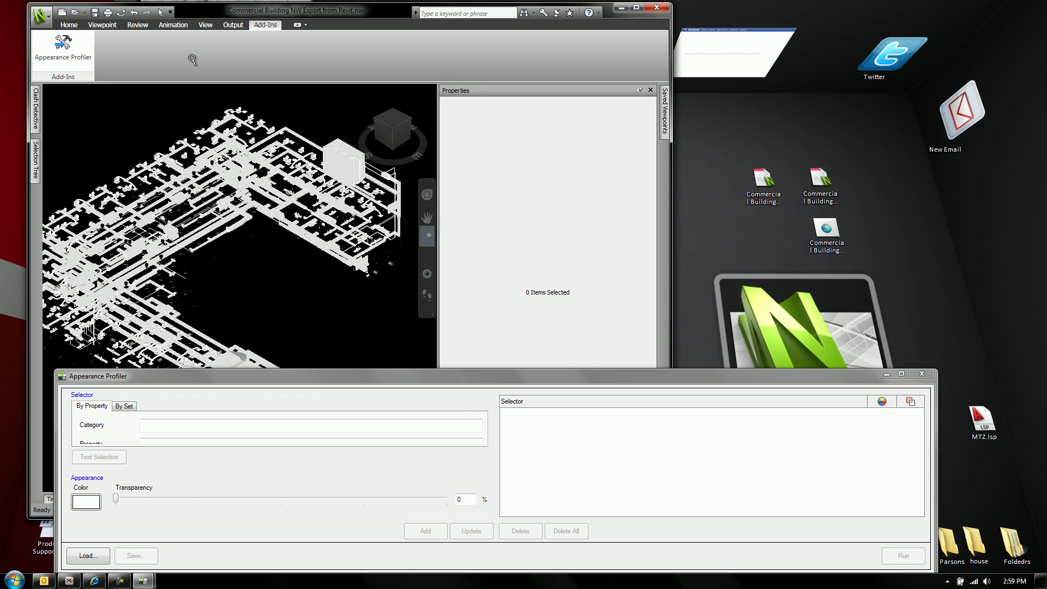
left_click_drag(27, 4, 3, 4)
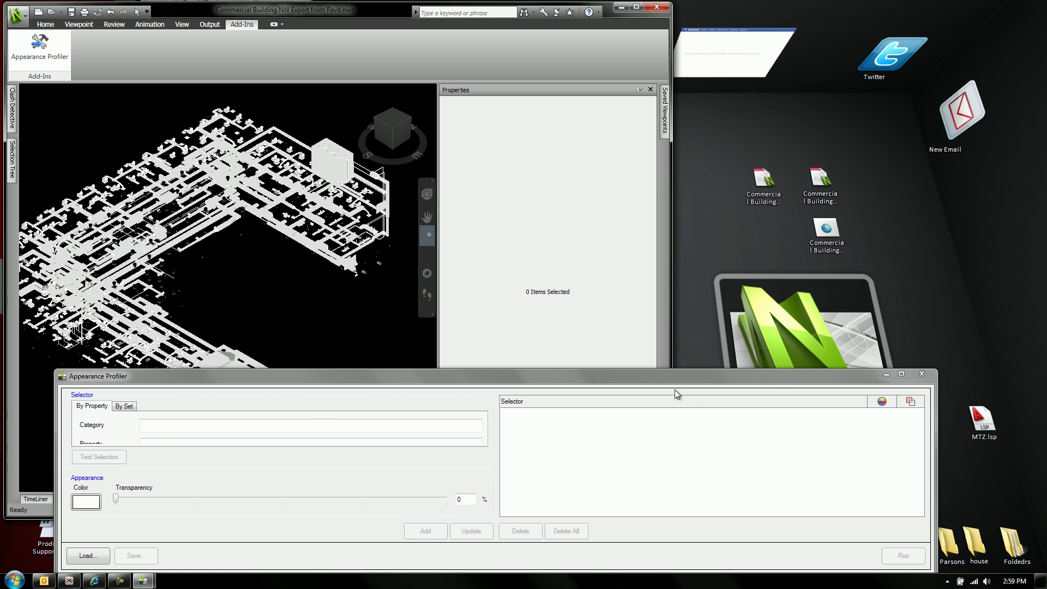
left_click_drag(47, 518, 49, 370)
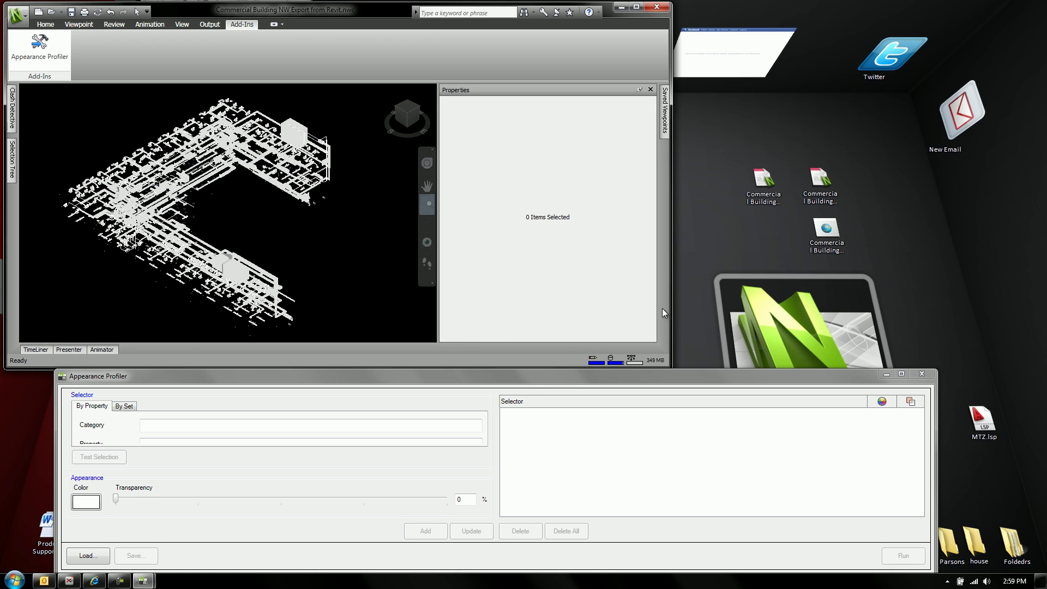
left_click_drag(670, 297, 1032, 299)
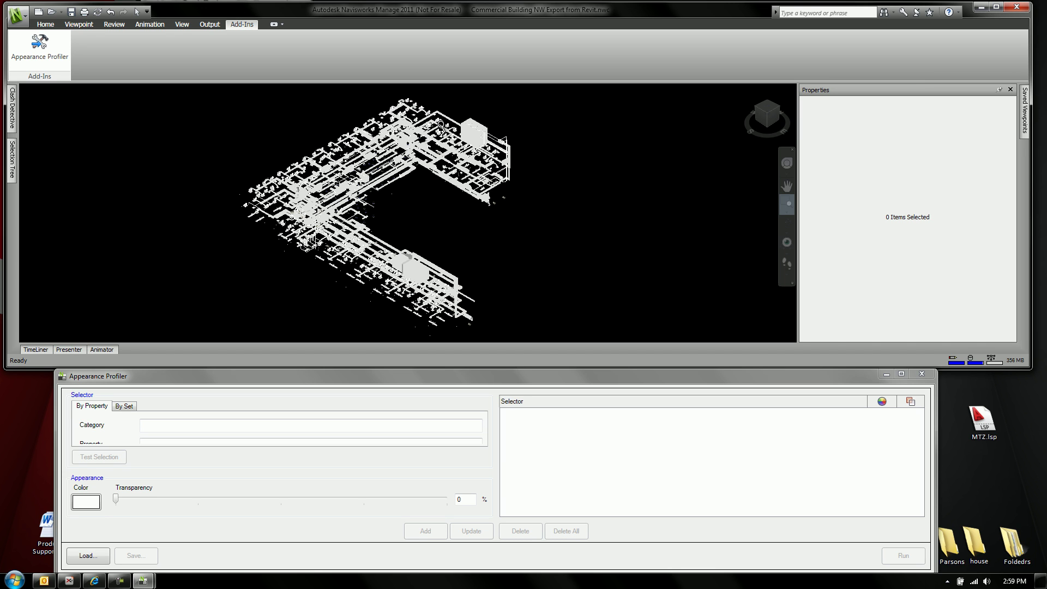
left_click_drag(435, 113, 525, 215)
Select a pipe and copy its Element System Type value, Hydronic Supply.
scroll(427, 133, "up", 2)
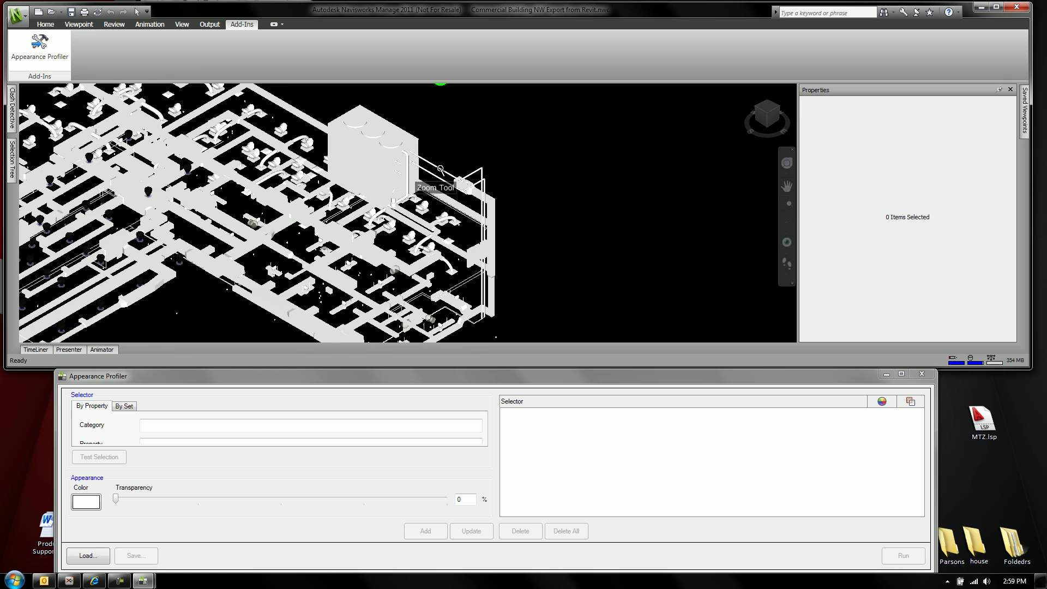
scroll(528, 180, "up", 1)
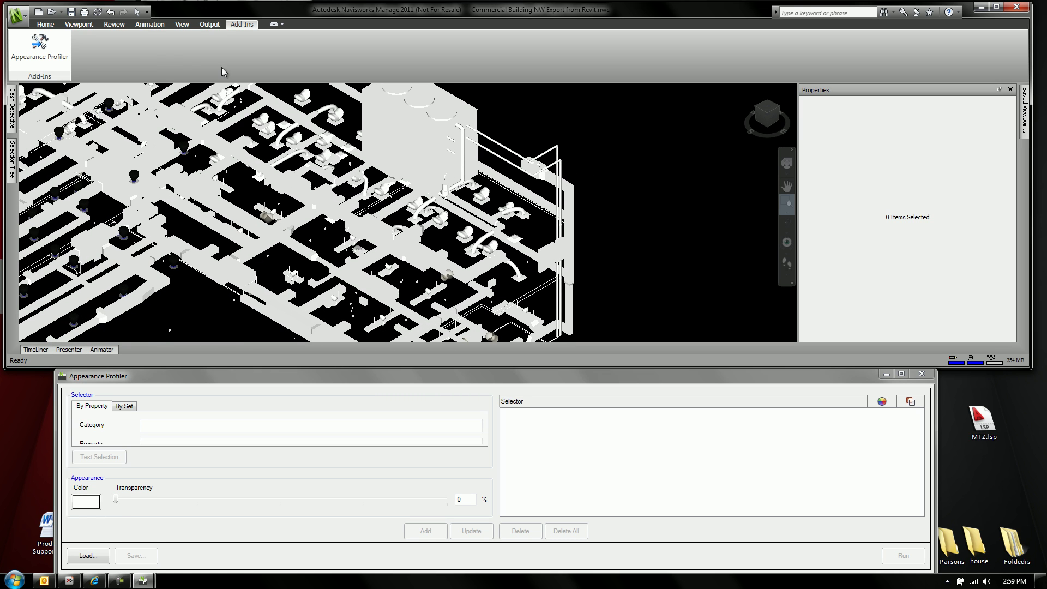
left_click(136, 11)
left_click(507, 152)
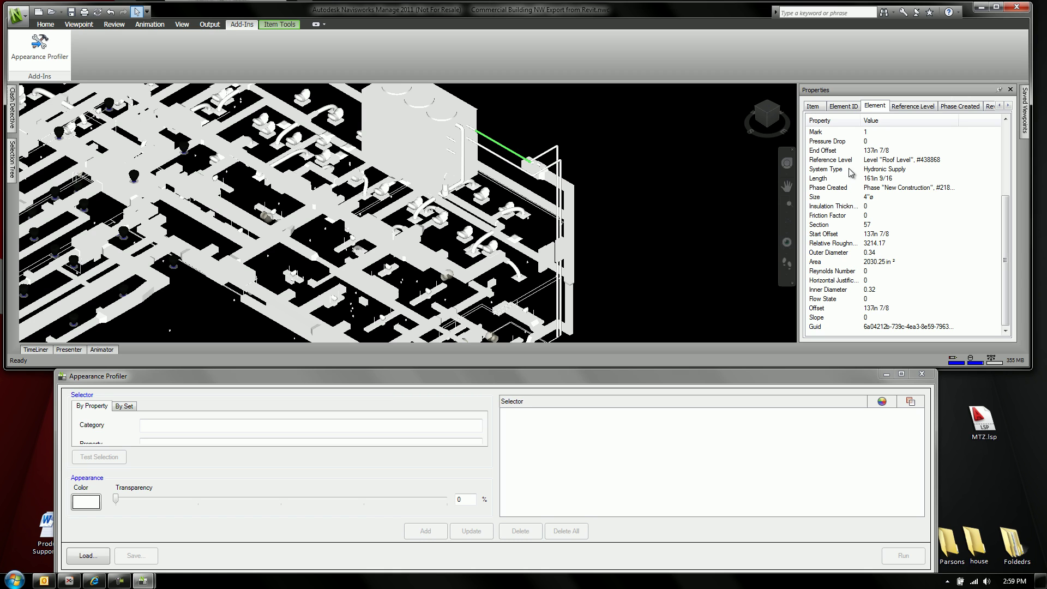
left_click(826, 170)
right_click(833, 169)
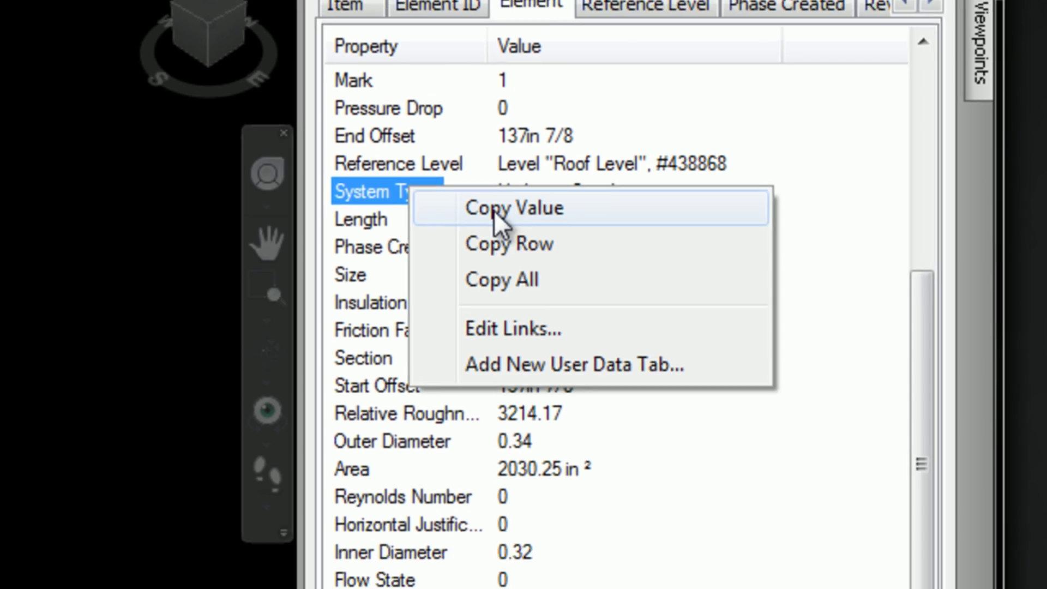
left_click(349, 223)
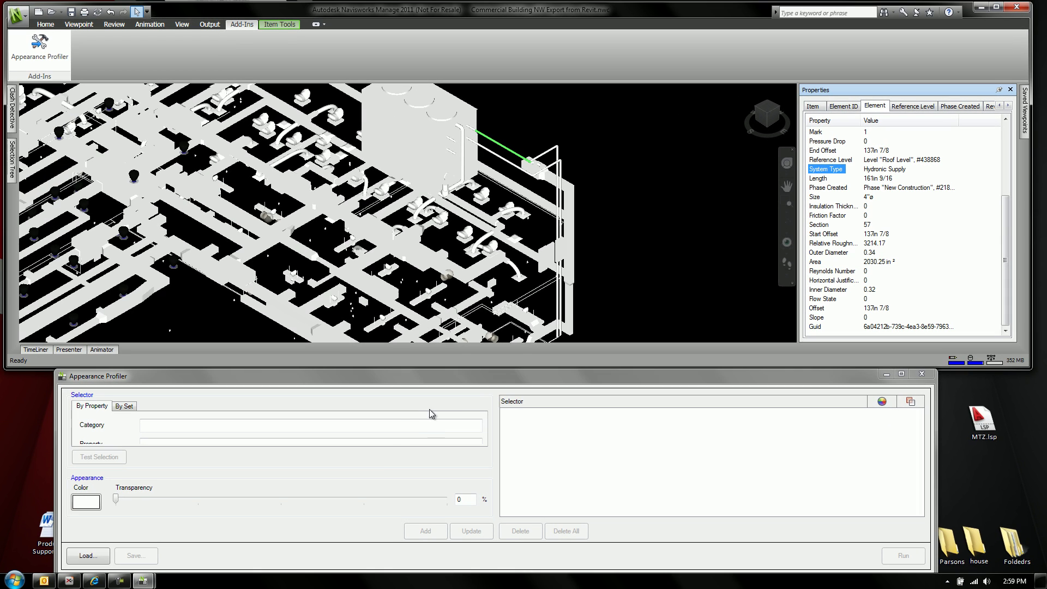
left_click(204, 426)
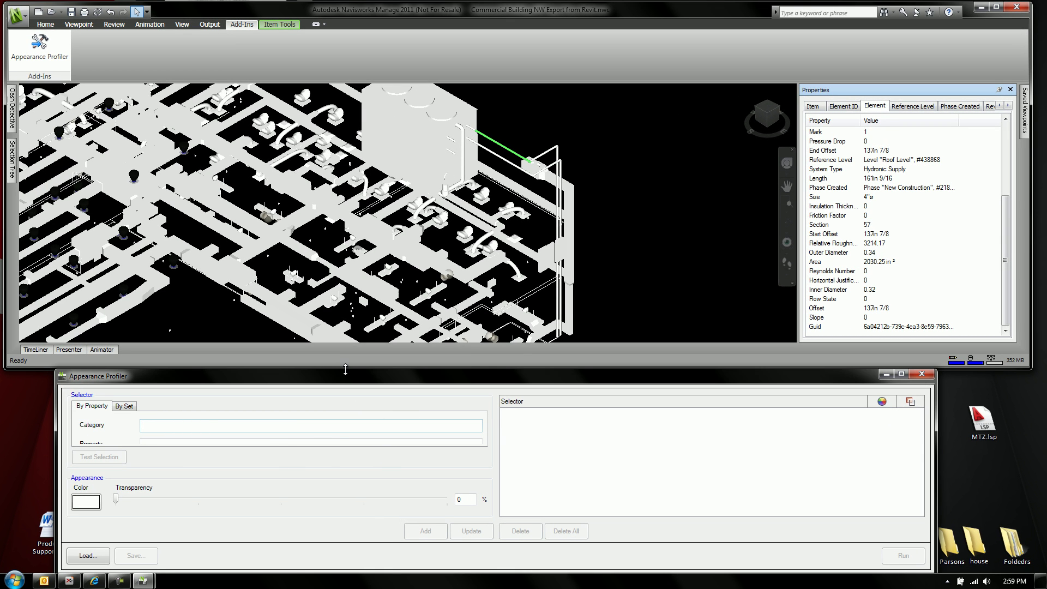
Make the profiler taller and ink how Category, Property and value map to Element properties.
left_click_drag(345, 369, 350, 336)
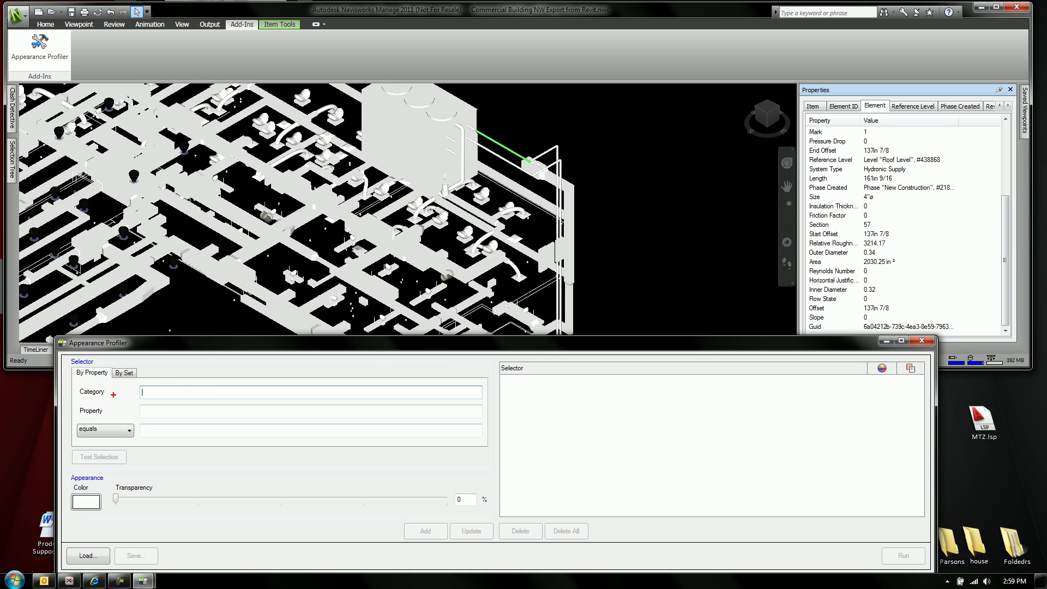
mouse_move(96, 400)
left_mouse_down()
mouse_move(76, 388)
mouse_move(102, 397)
mouse_move(299, 289)
mouse_move(510, 212)
mouse_move(707, 178)
mouse_move(771, 150)
mouse_move(832, 102)
mouse_move(888, 93)
left_mouse_up()
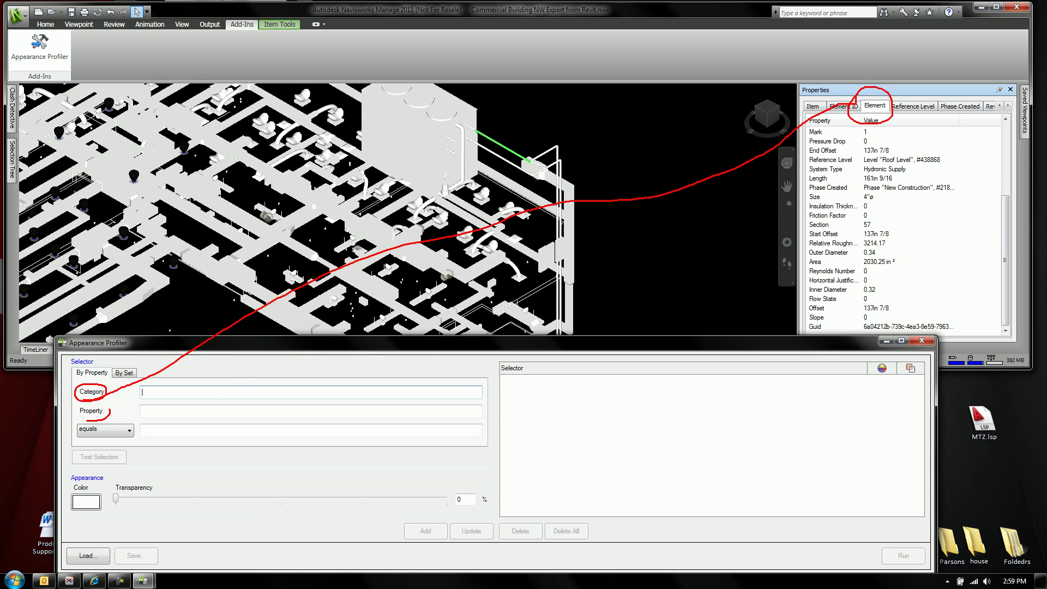
mouse_move(111, 410)
left_mouse_down()
mouse_move(72, 411)
mouse_move(184, 414)
mouse_move(465, 360)
mouse_move(497, 364)
mouse_move(547, 345)
mouse_move(730, 207)
mouse_move(798, 179)
mouse_move(847, 159)
left_mouse_up()
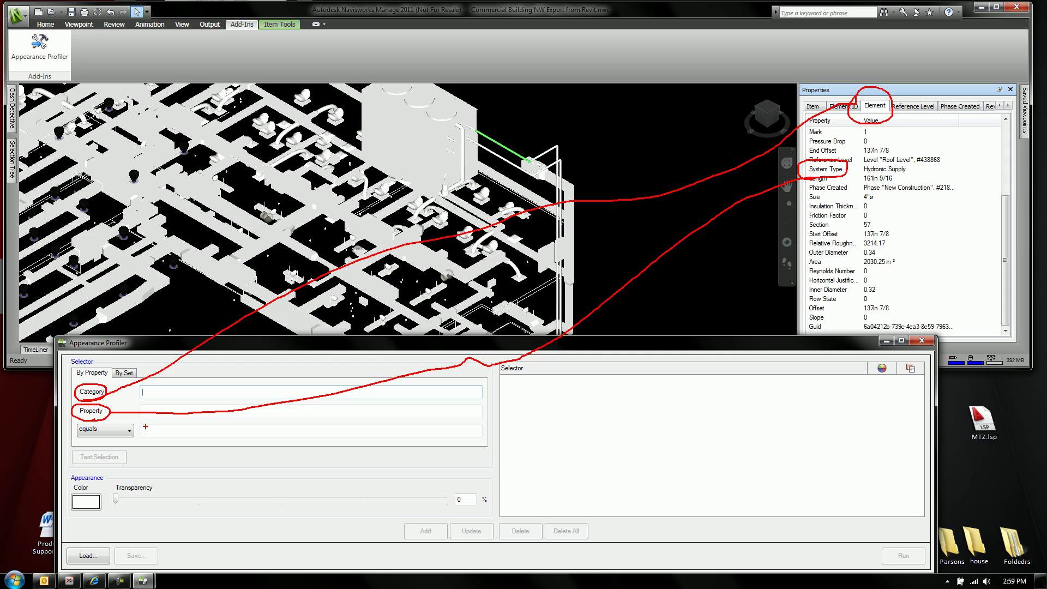
mouse_move(145, 433)
left_mouse_down()
mouse_move(218, 441)
mouse_move(270, 428)
mouse_move(197, 423)
left_mouse_up()
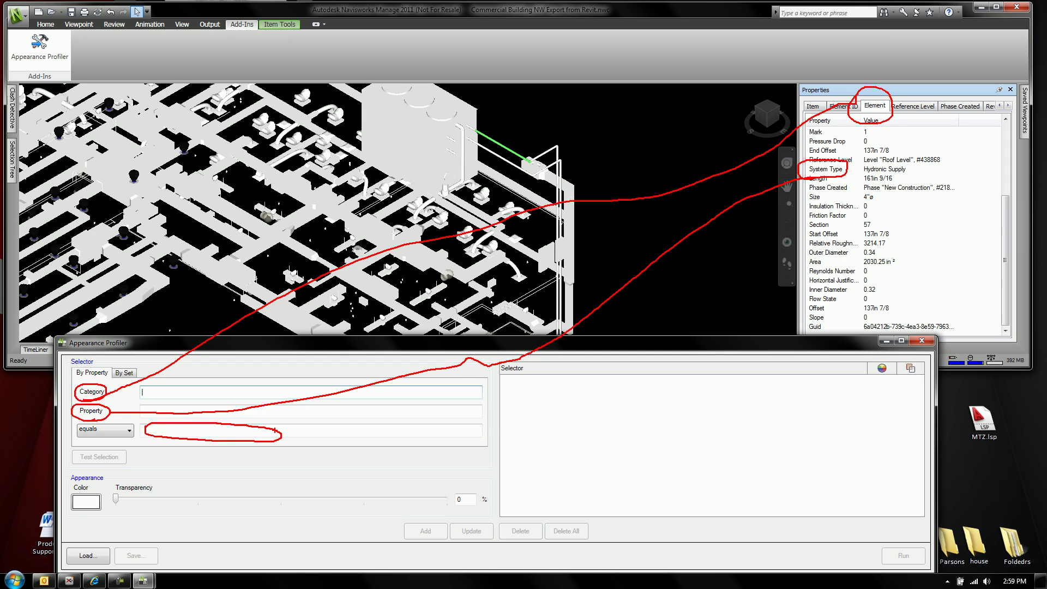
mouse_move(273, 431)
left_mouse_down()
mouse_move(735, 413)
mouse_move(837, 365)
mouse_move(897, 244)
left_mouse_up()
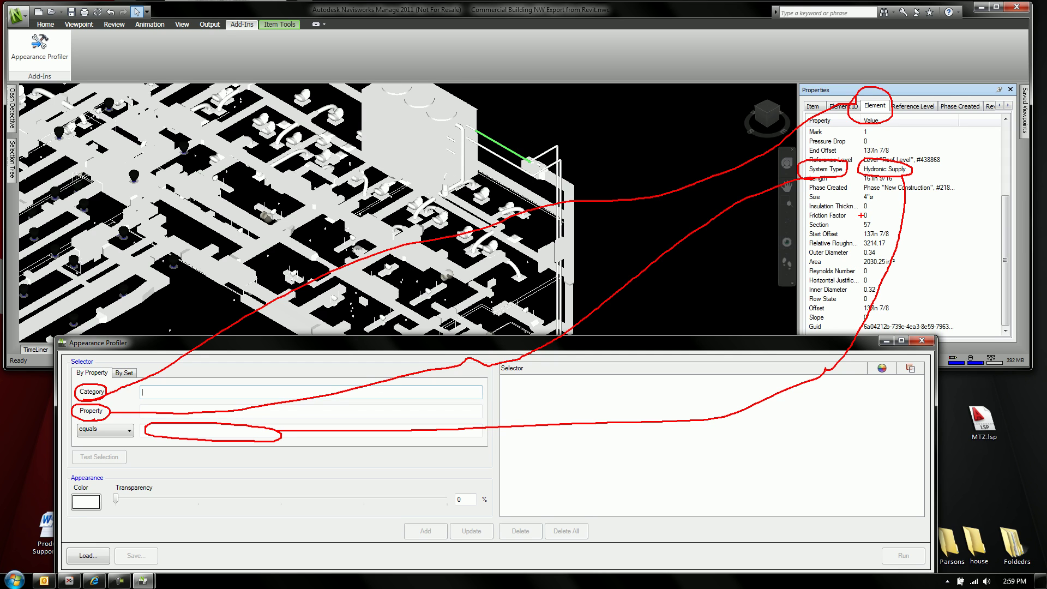
key("Escape")
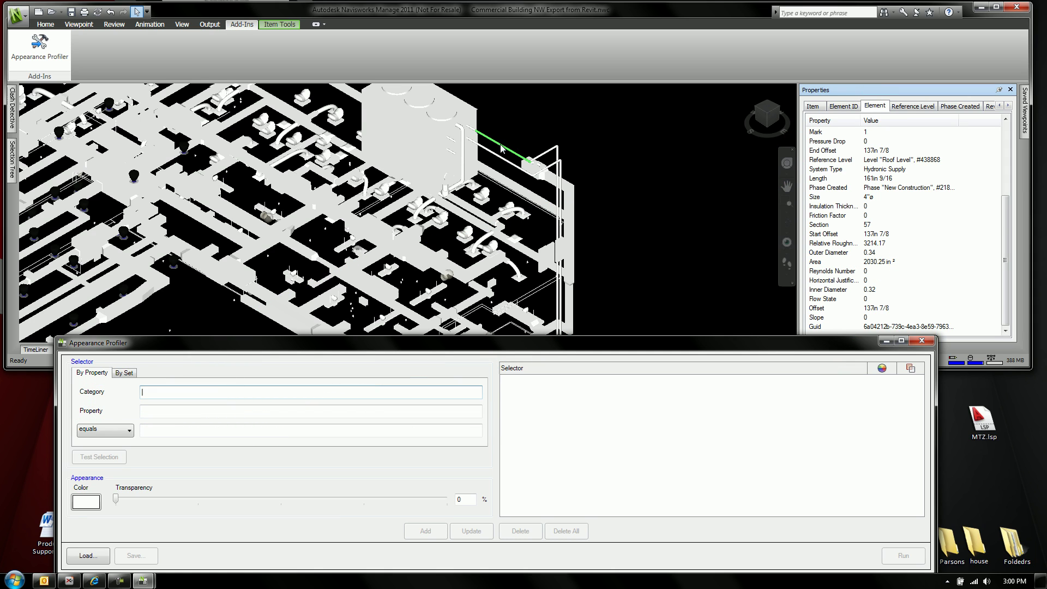
Select the vertical pipe and copy its System Type value, Hydronic Supply.
left_click(137, 11)
left_click(557, 160)
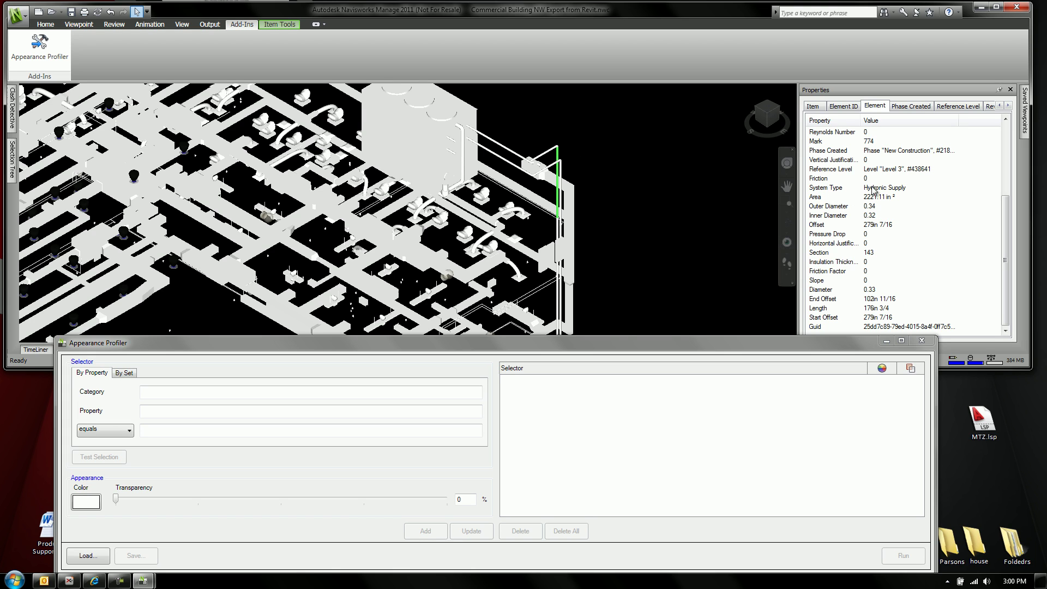
left_click(822, 188)
right_click(824, 189)
left_click(851, 203)
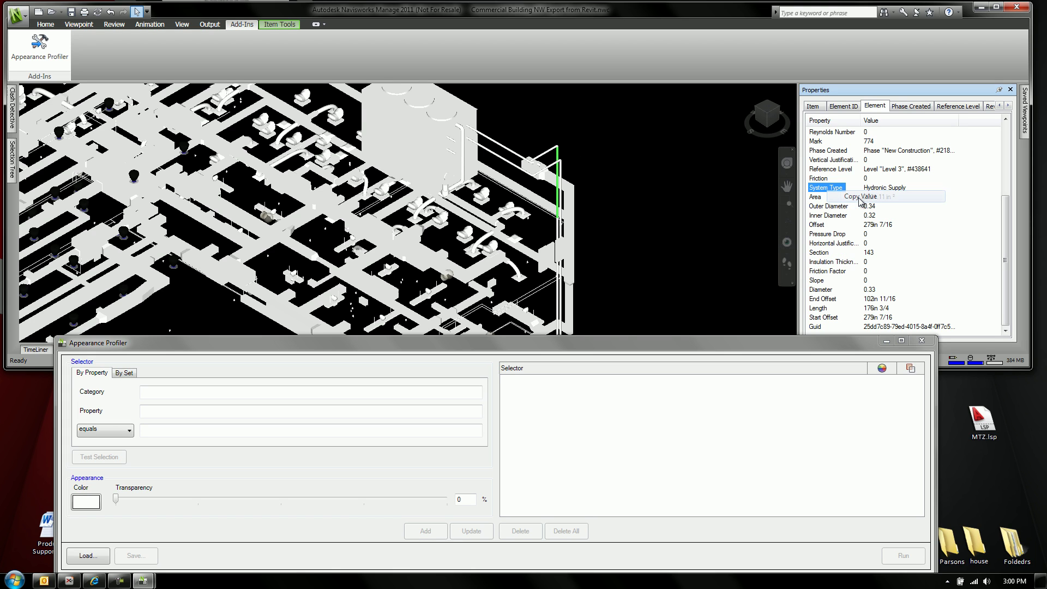
Add a red rule for Element / System Type equals Hydronic Supply and run the profile.
left_click(237, 389)
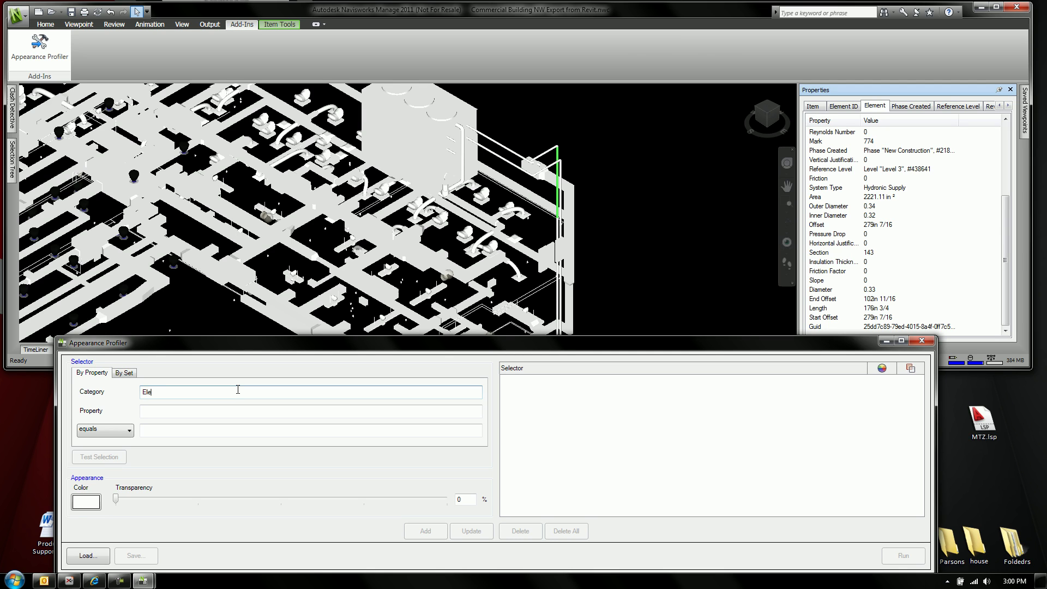
key("Tab")
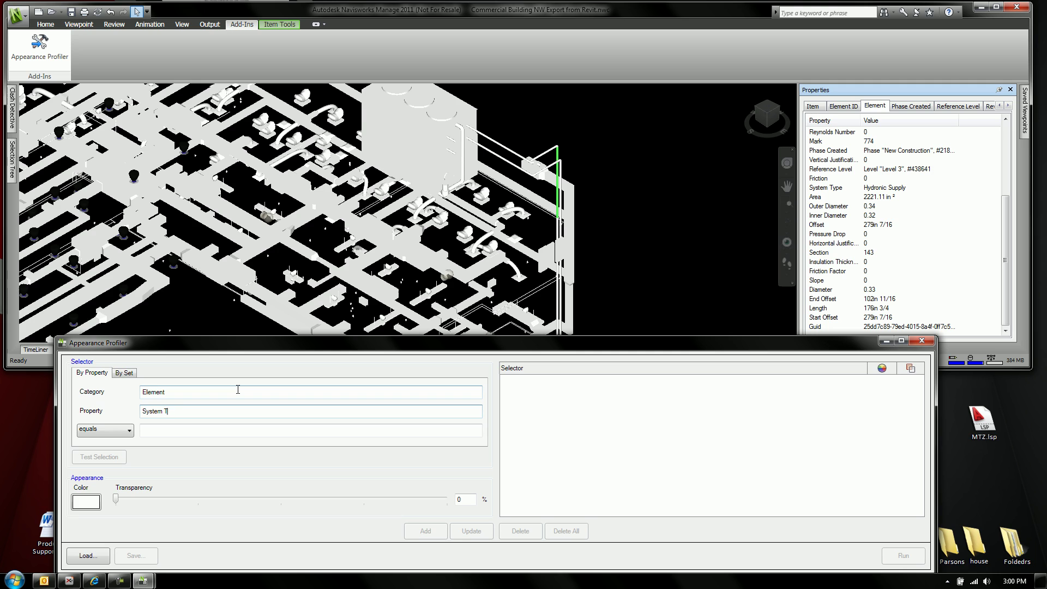
right_click(230, 430)
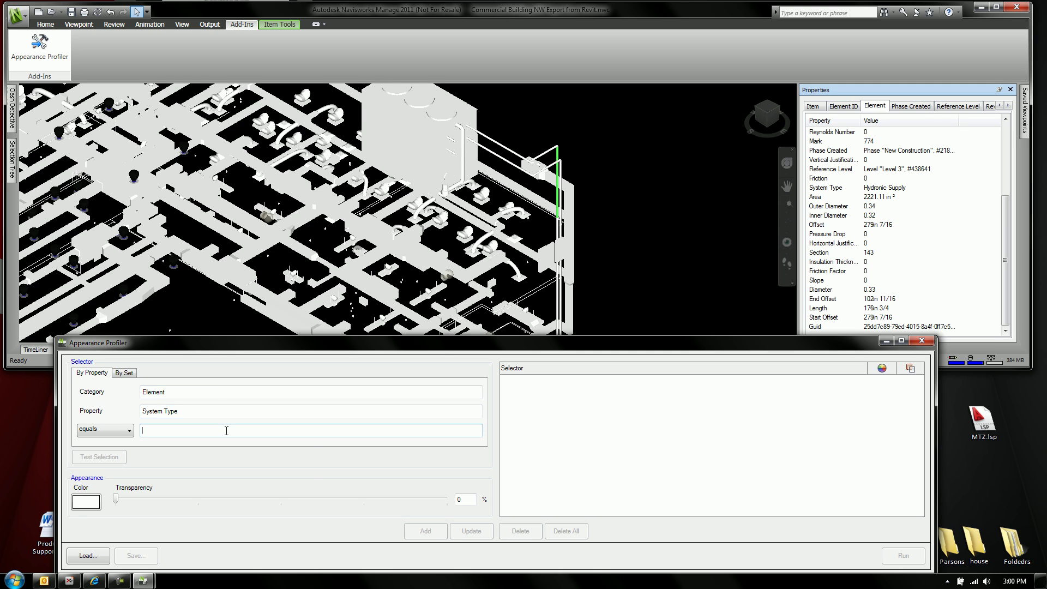
left_click(251, 466)
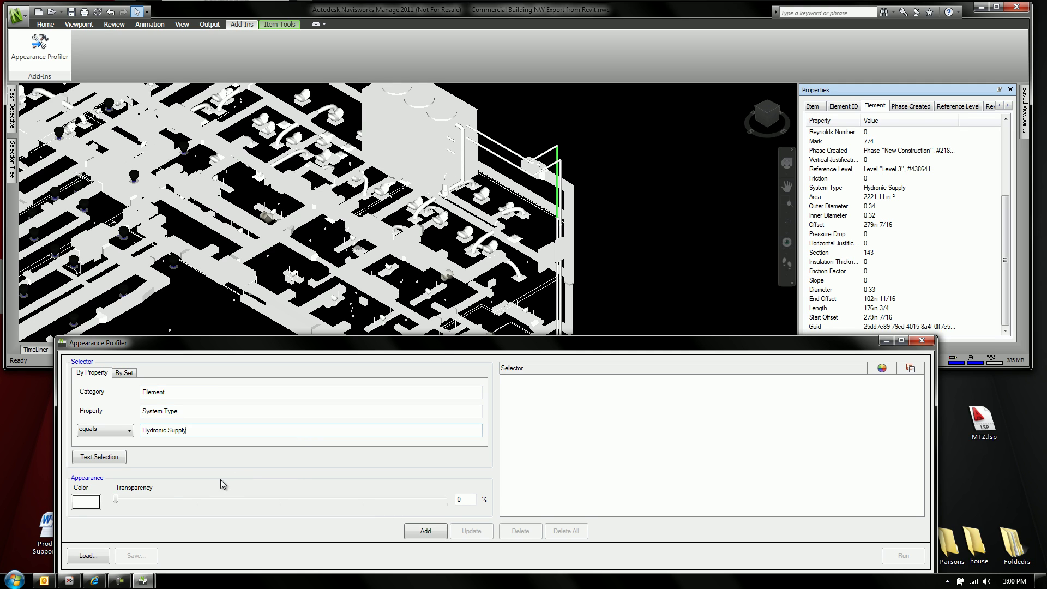
left_click(92, 503)
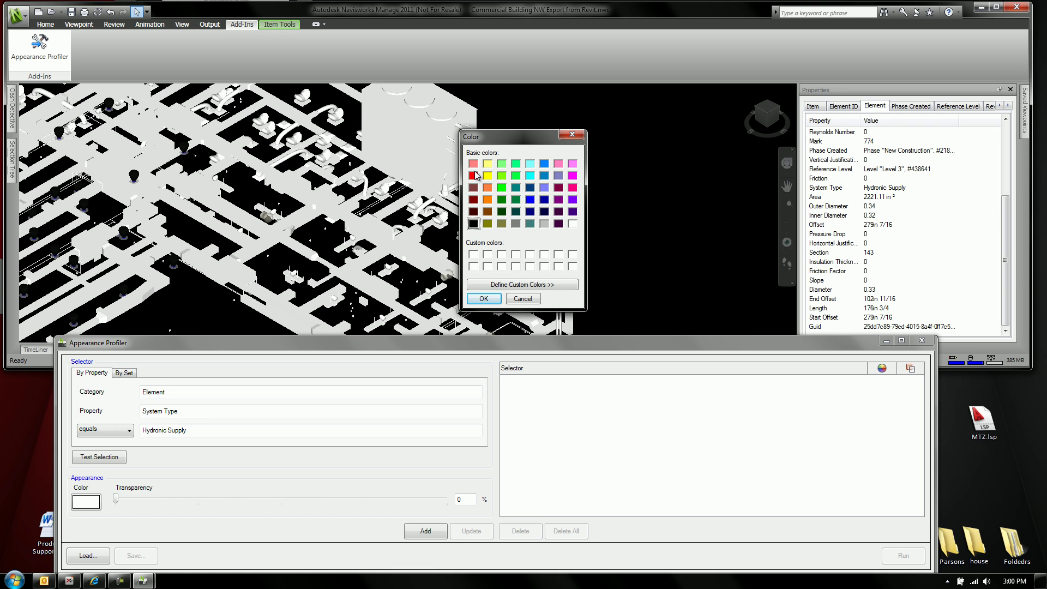
left_click(473, 175)
left_click(483, 299)
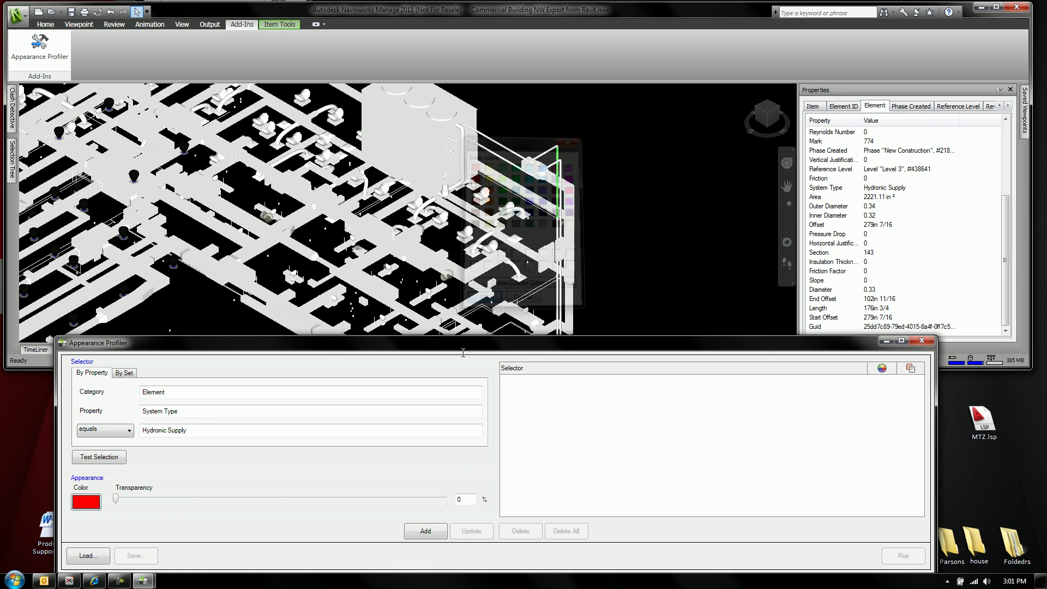
left_click(425, 530)
left_click(886, 557)
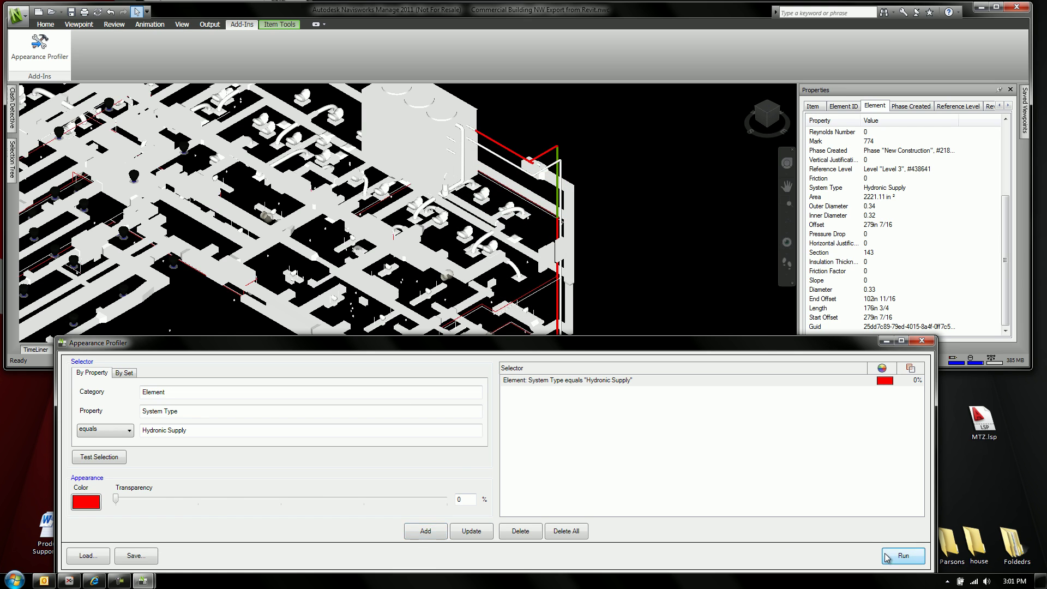
left_click(661, 280)
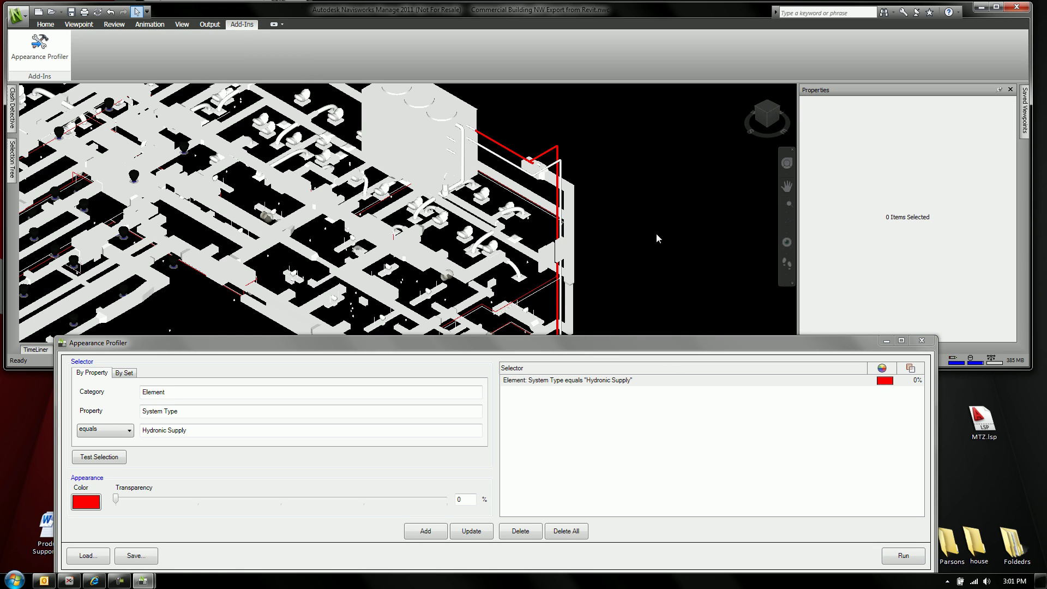
Copy a return pipe's System Type, Hydronic Return, into the rule's value field.
left_click(507, 164)
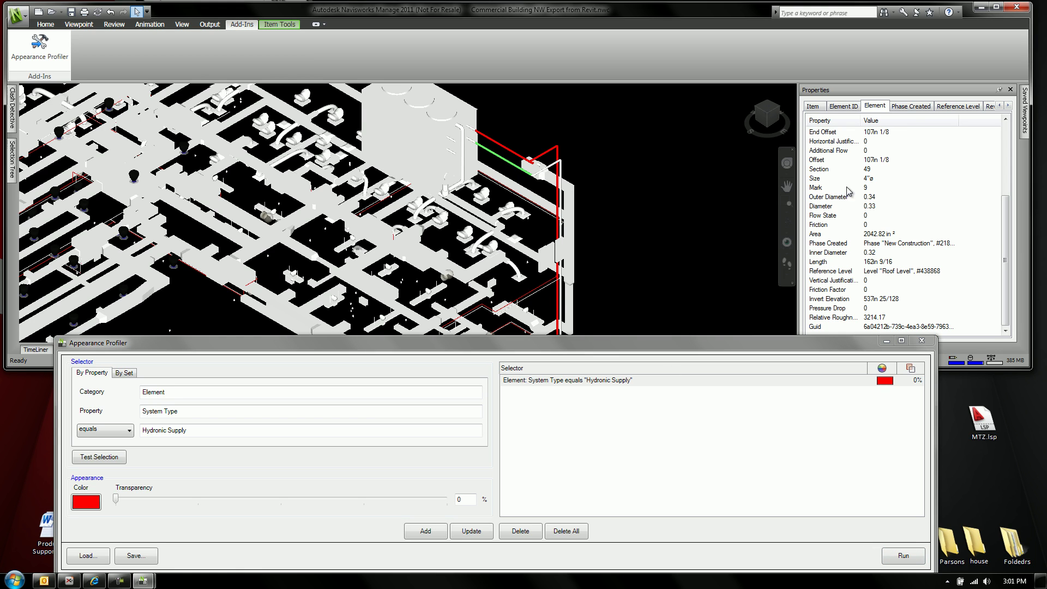
left_click_drag(1008, 225, 1007, 155)
right_click(821, 188)
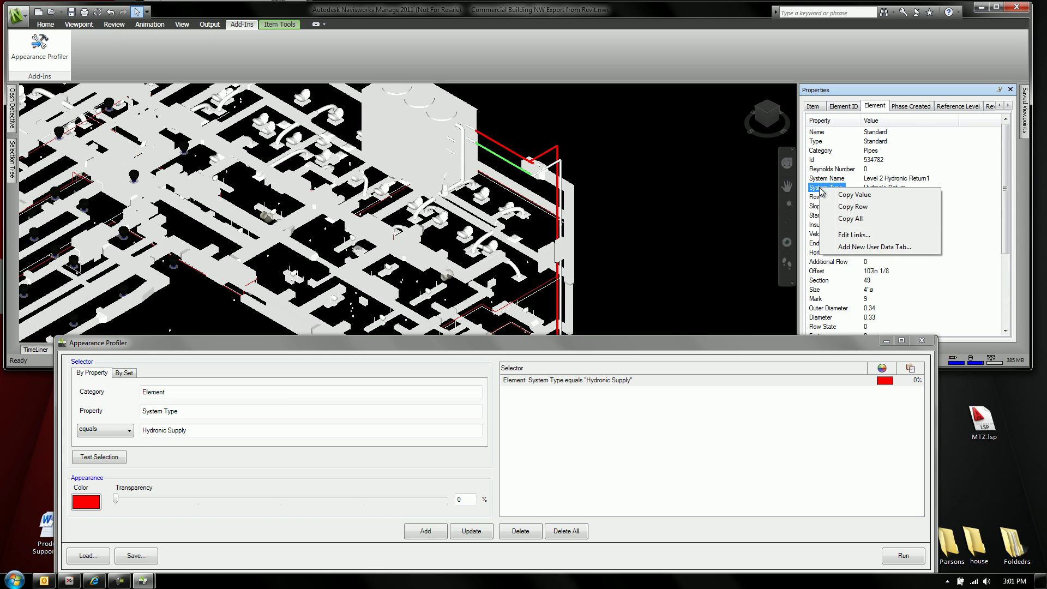
left_click(859, 197)
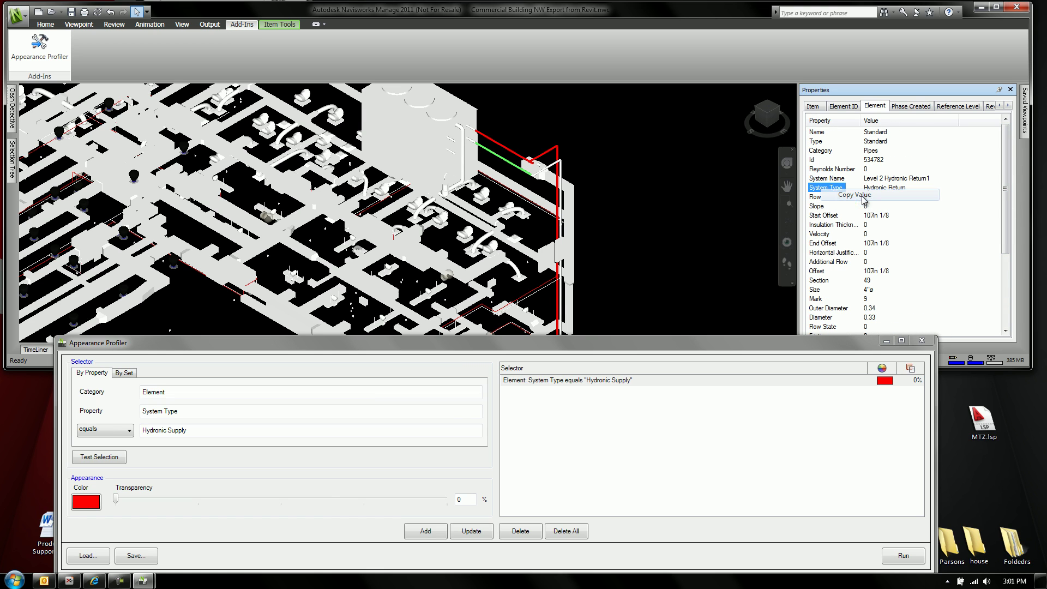
triple_click(218, 435)
type("Hydronic Return")
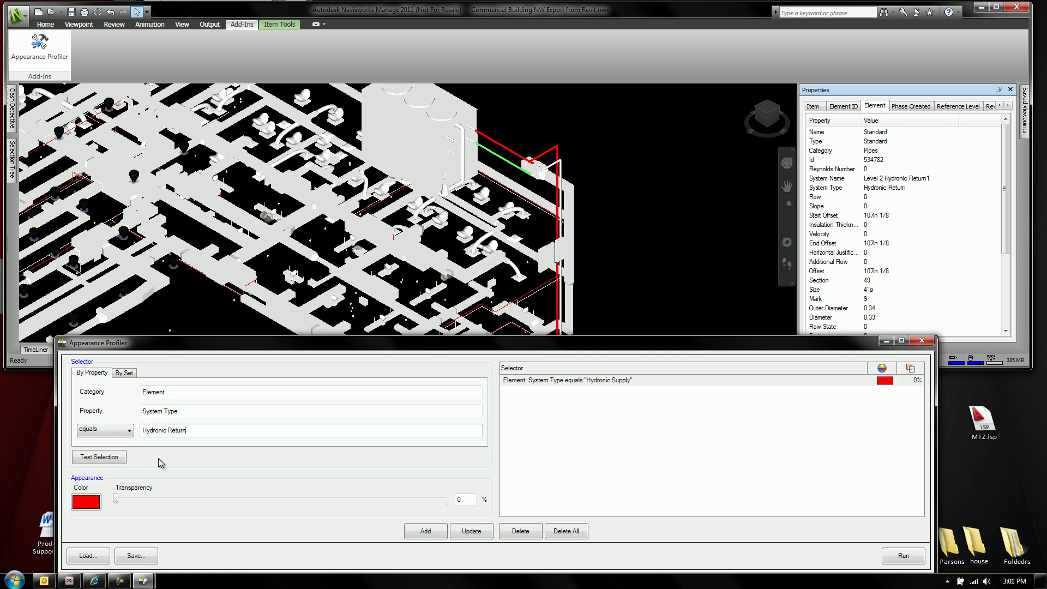
Make the Hydronic Return rule blue, add it and run the profile.
left_click(87, 502)
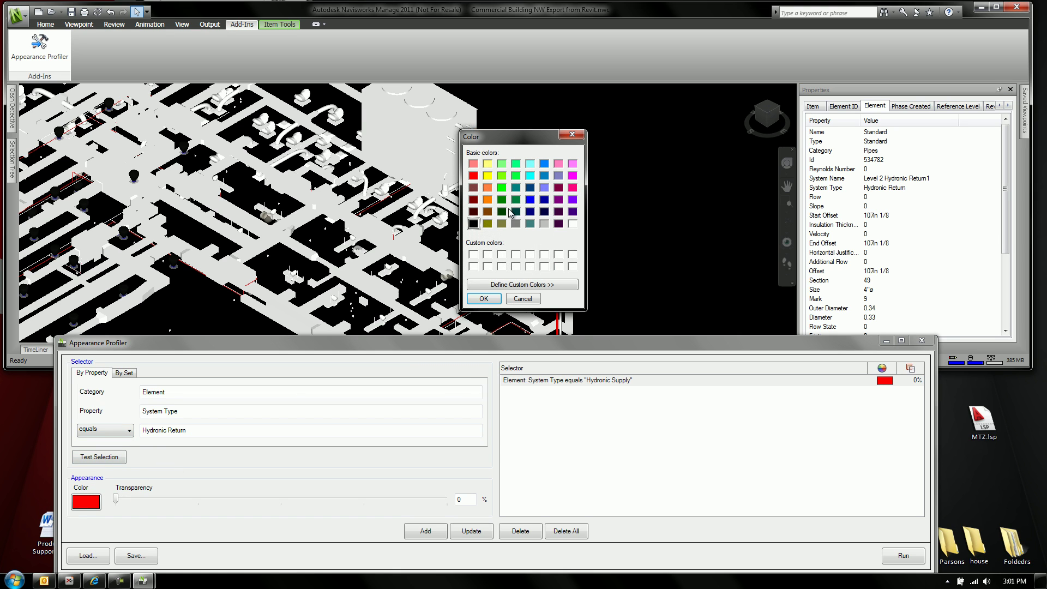
left_click(483, 298)
left_click(426, 531)
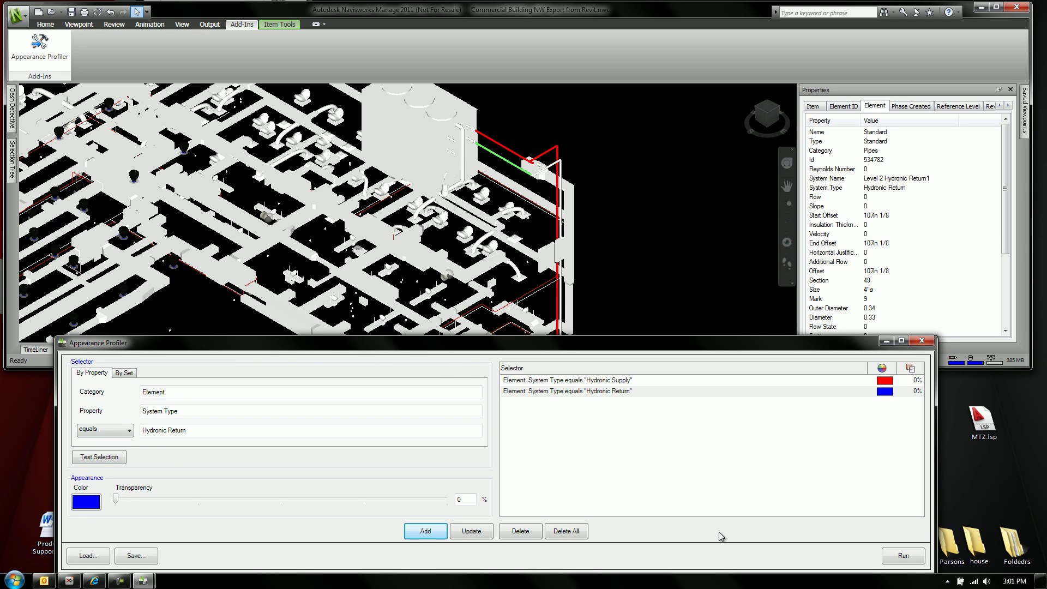
left_click(897, 557)
left_click(573, 213)
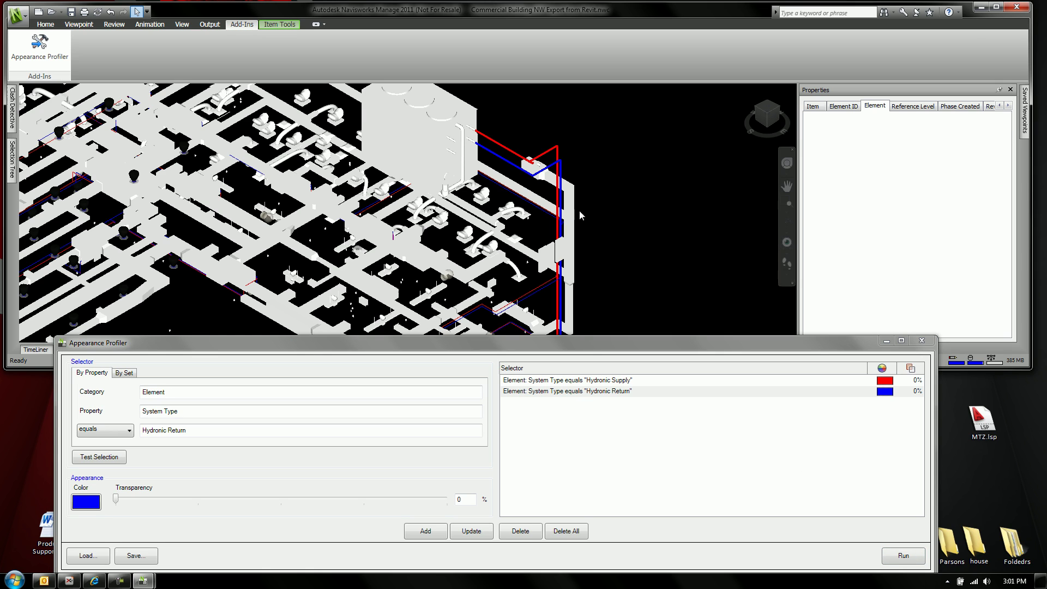
left_click_drag(1006, 240, 1006, 155)
Add a teal rule for the duct's System Type Exhaust Air and run the profile.
right_click(824, 244)
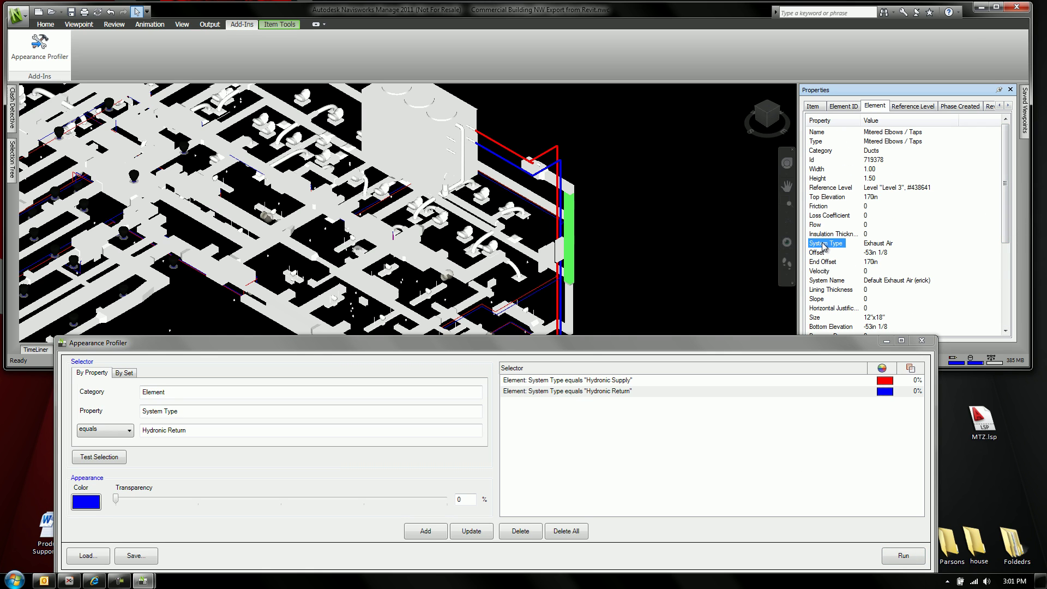
left_click(857, 250)
left_click_drag(188, 430, 116, 437)
type("Exhaust Air")
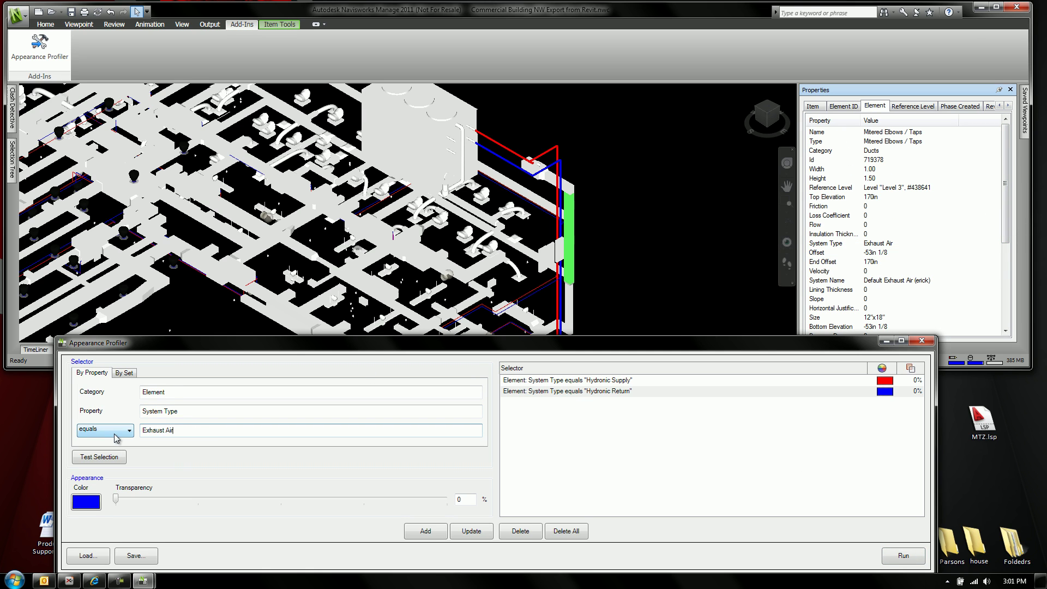
left_click(76, 500)
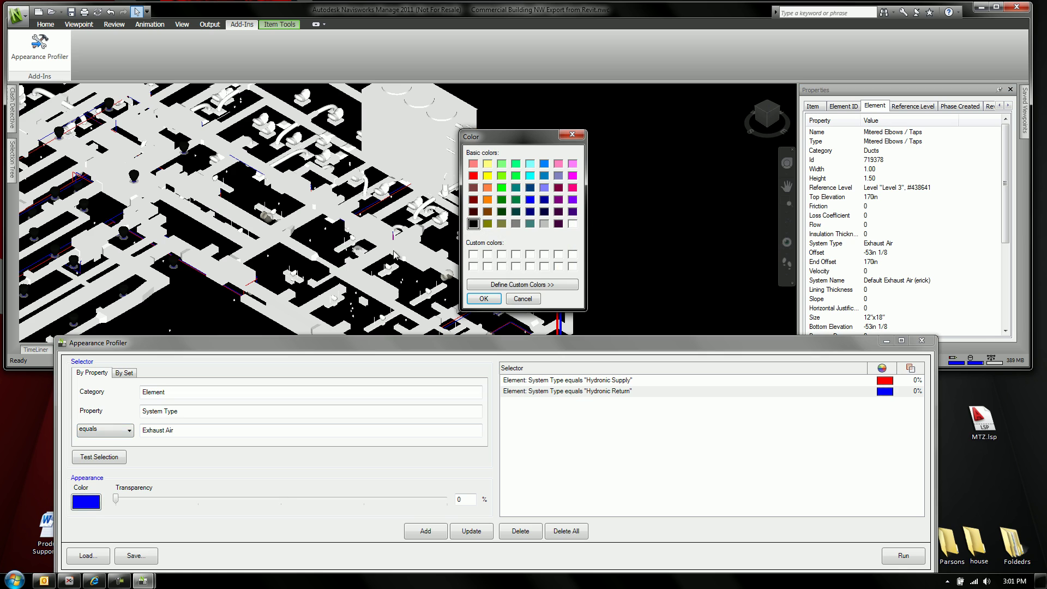
left_click(516, 187)
left_click(483, 298)
left_click(425, 530)
left_click(903, 555)
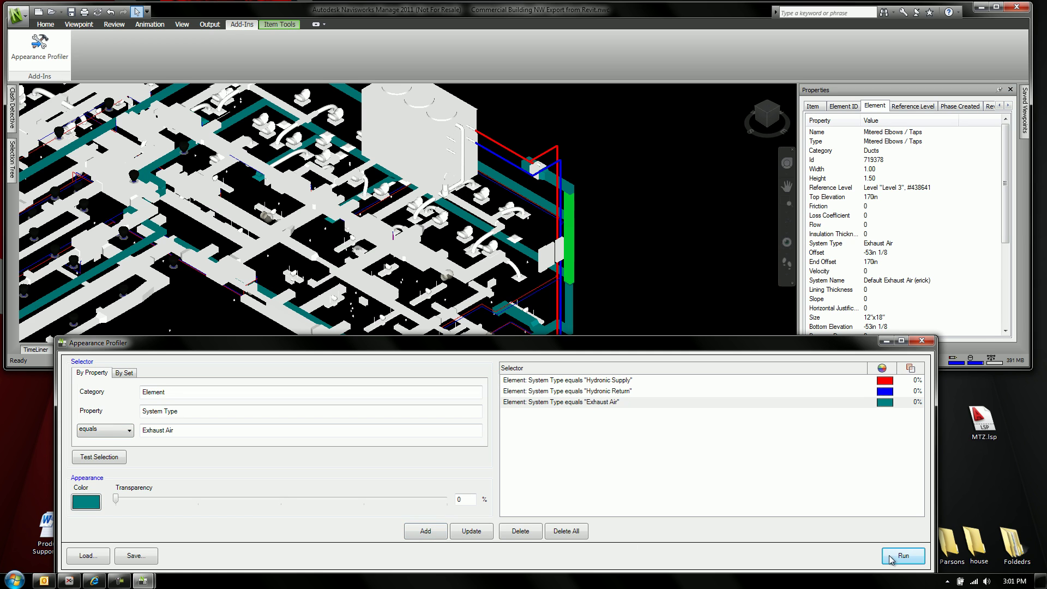
left_click(705, 262)
Select a supply duct and copy its System Type value, Supply Air.
left_click(479, 273)
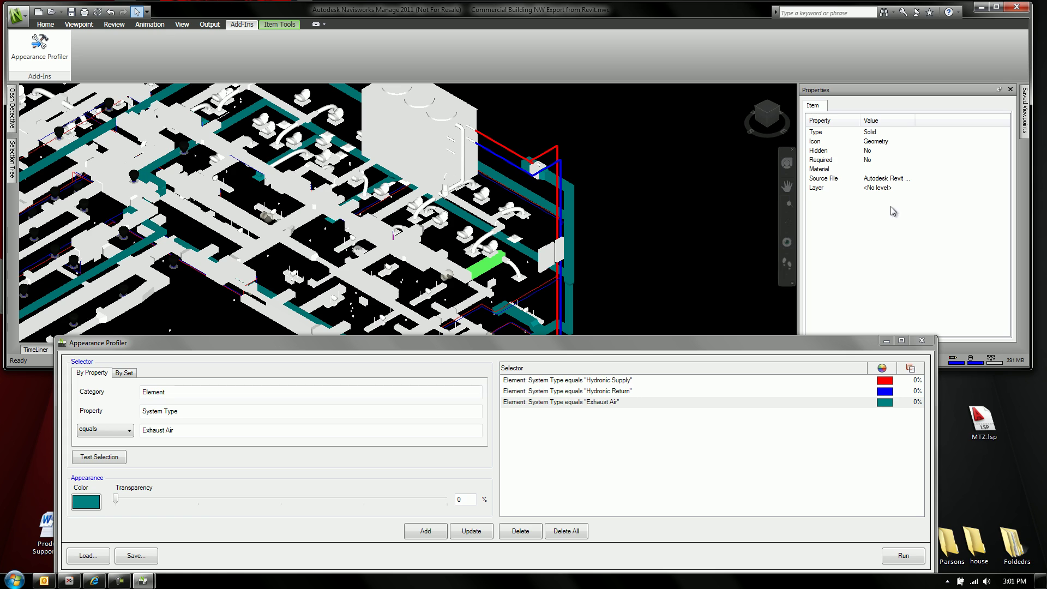
left_click(466, 269)
scroll(1006, 218, "up", 5)
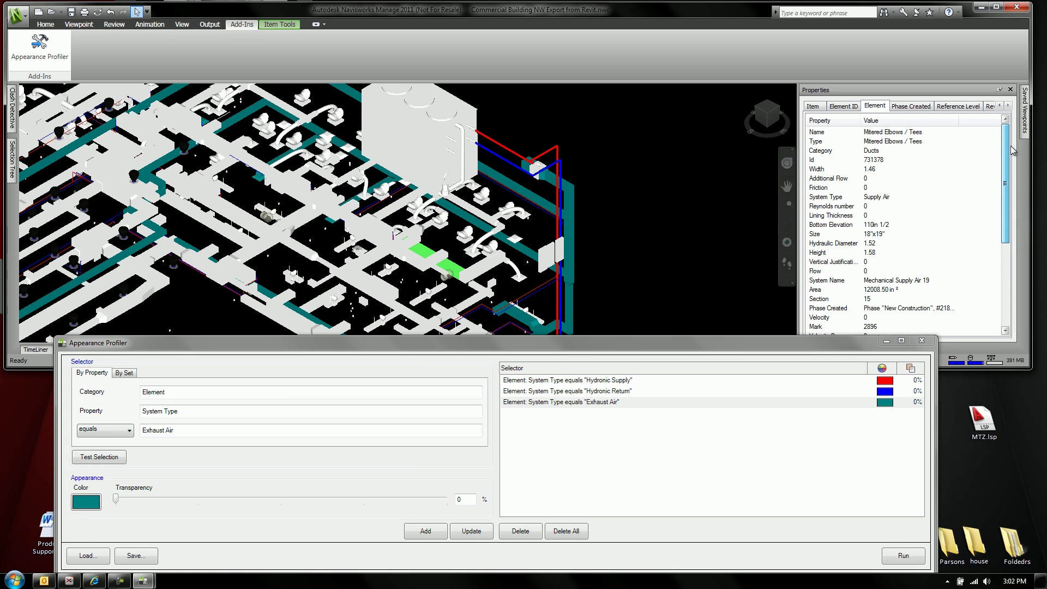
right_click(821, 195)
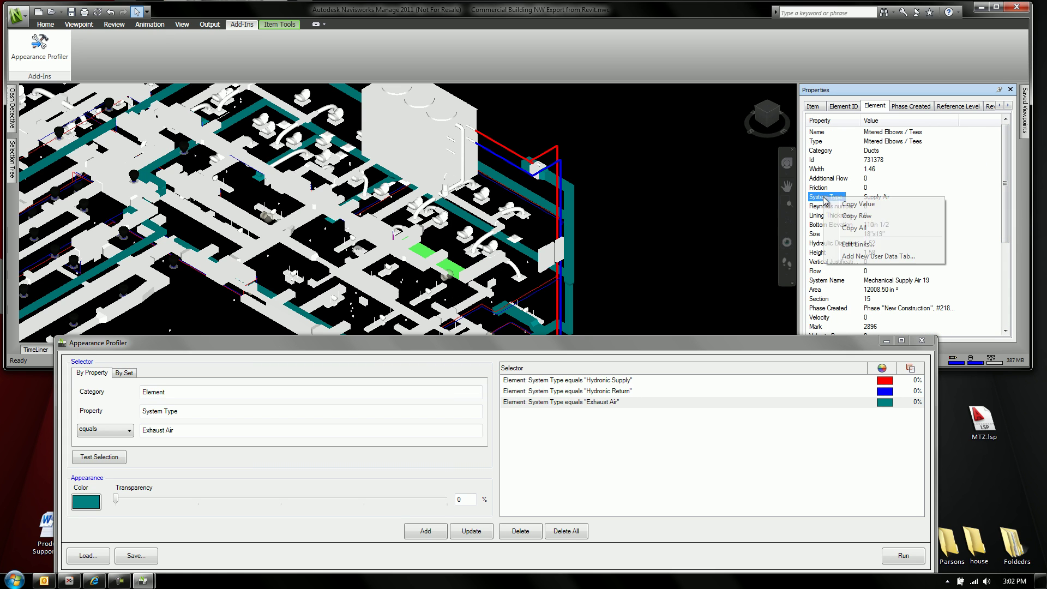
left_click(853, 243)
Add a red Supply Air rule and run the profile to colour supply ducts.
left_click(163, 430)
type("Supply Air")
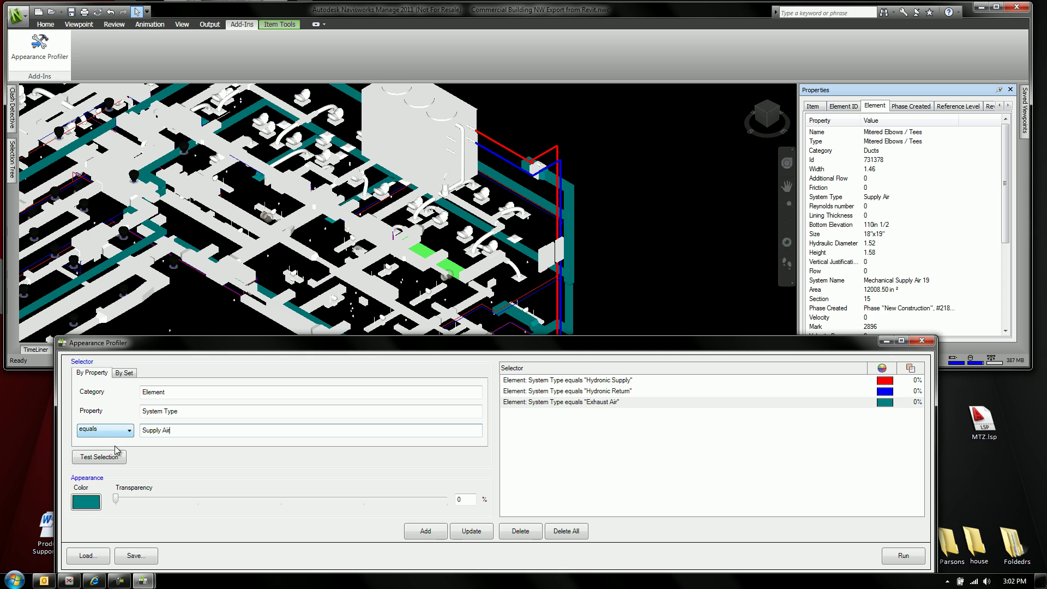
left_click(85, 501)
left_click(472, 175)
left_click(475, 299)
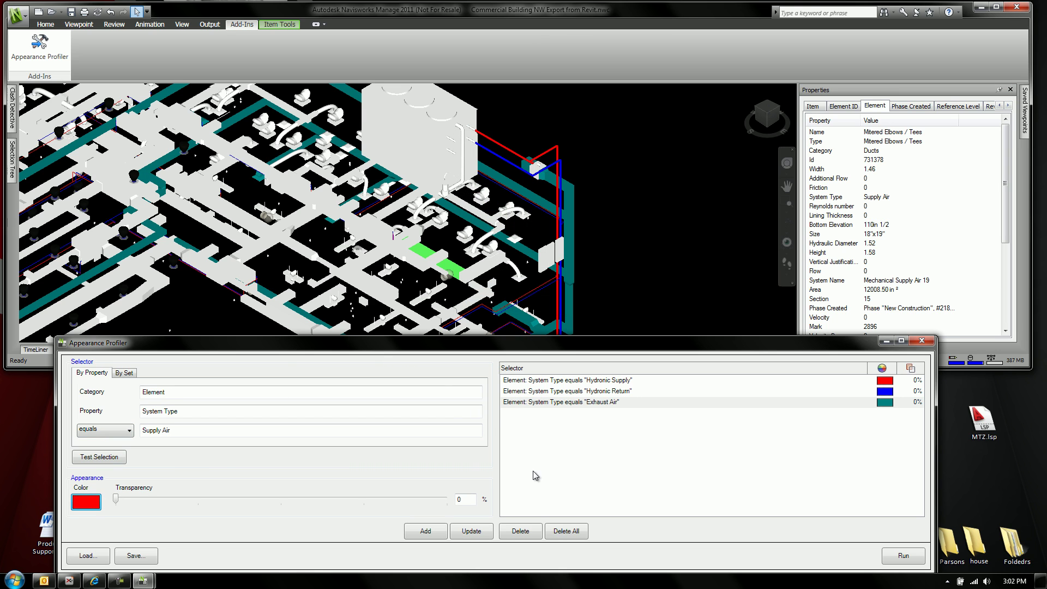
left_click(426, 530)
left_click(903, 556)
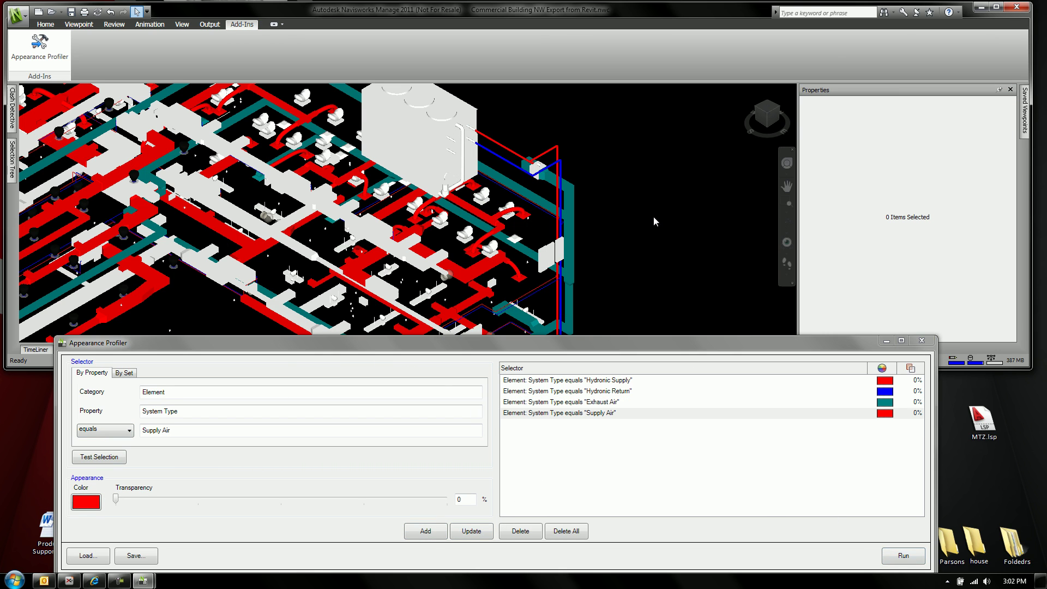
left_click(414, 264)
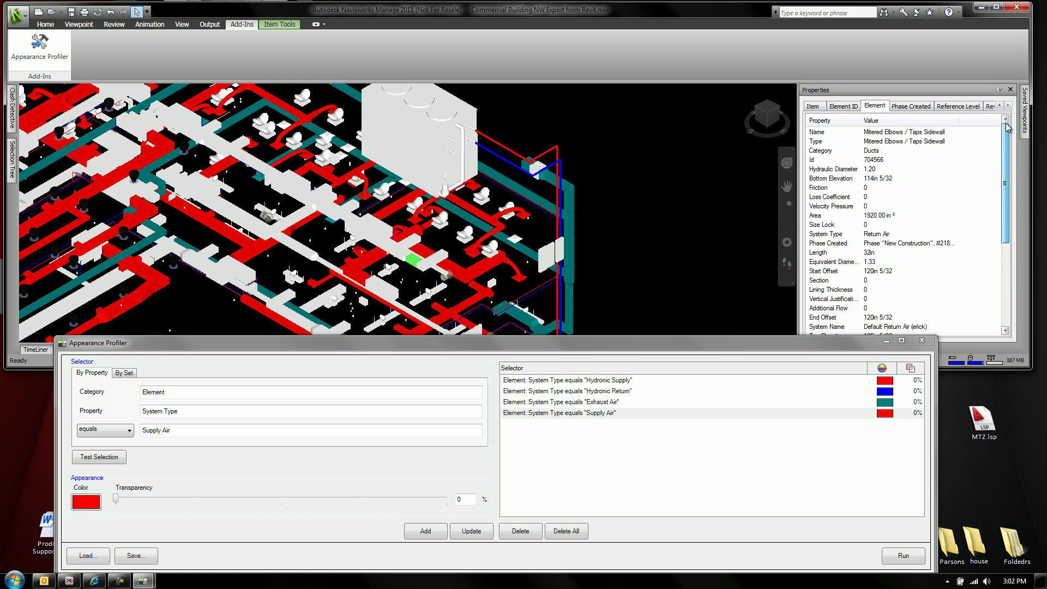
Copy the duct elbow's System Type, Return Air, and paste it as the rule value.
right_click(820, 231)
left_click(839, 240)
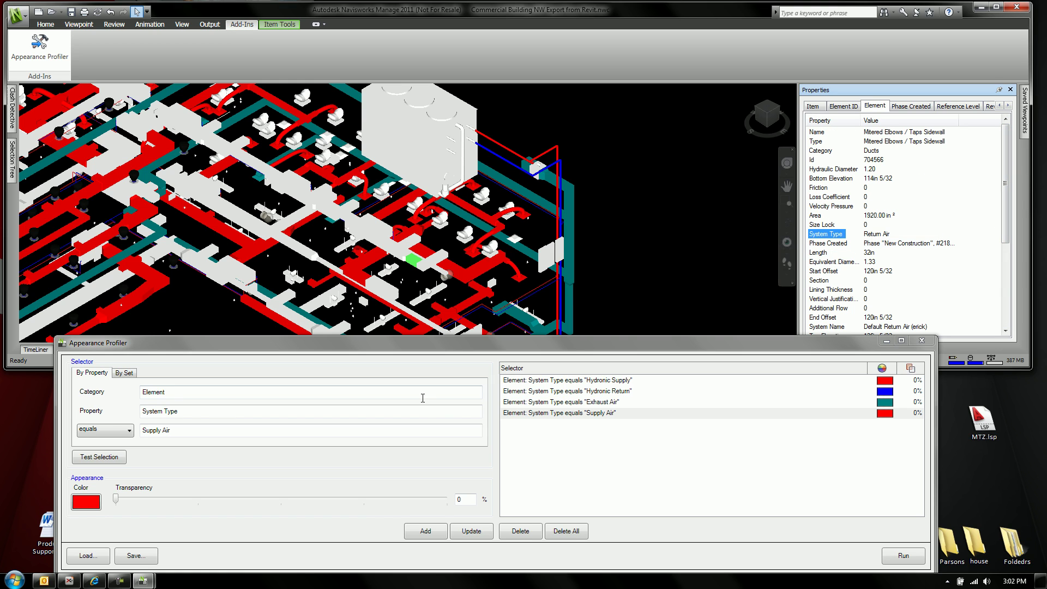
left_click(153, 431)
right_click(152, 431)
left_click(177, 461)
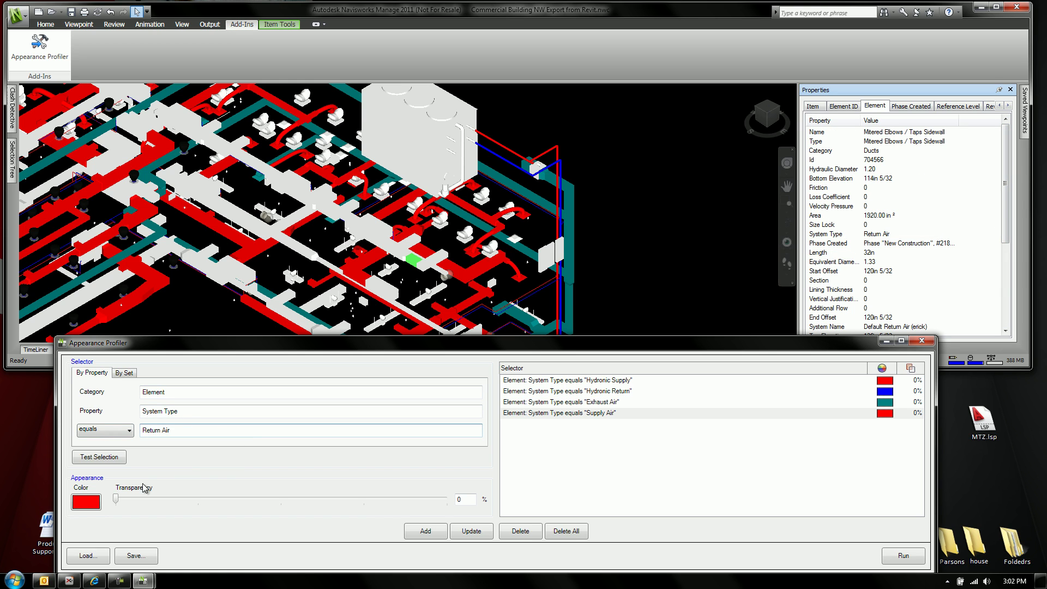
Make the Return Air rule blue, add it and run the profile.
left_click(89, 502)
left_click(530, 200)
left_click(483, 298)
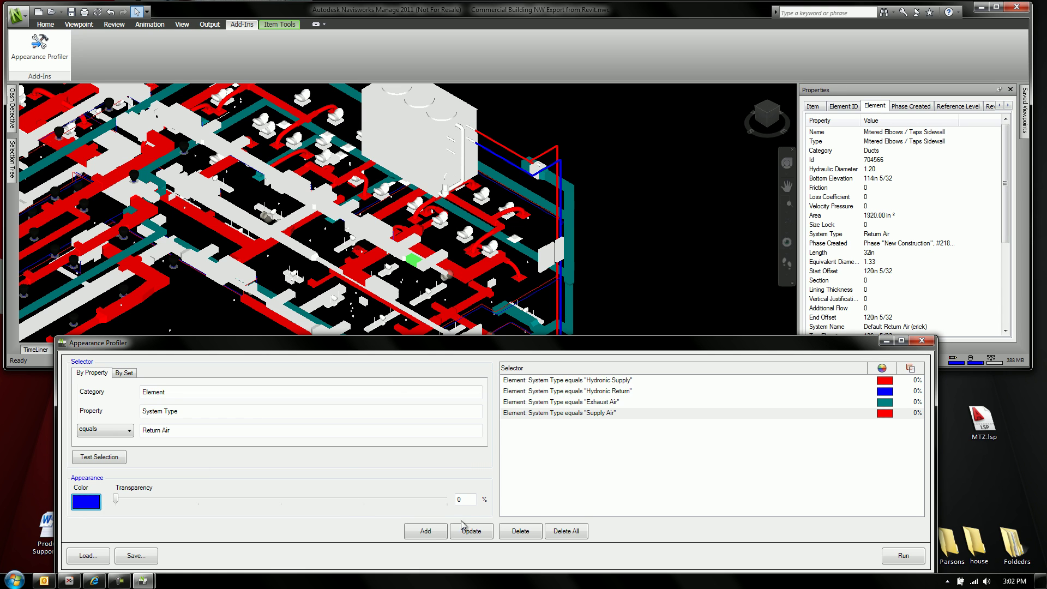
left_click(429, 532)
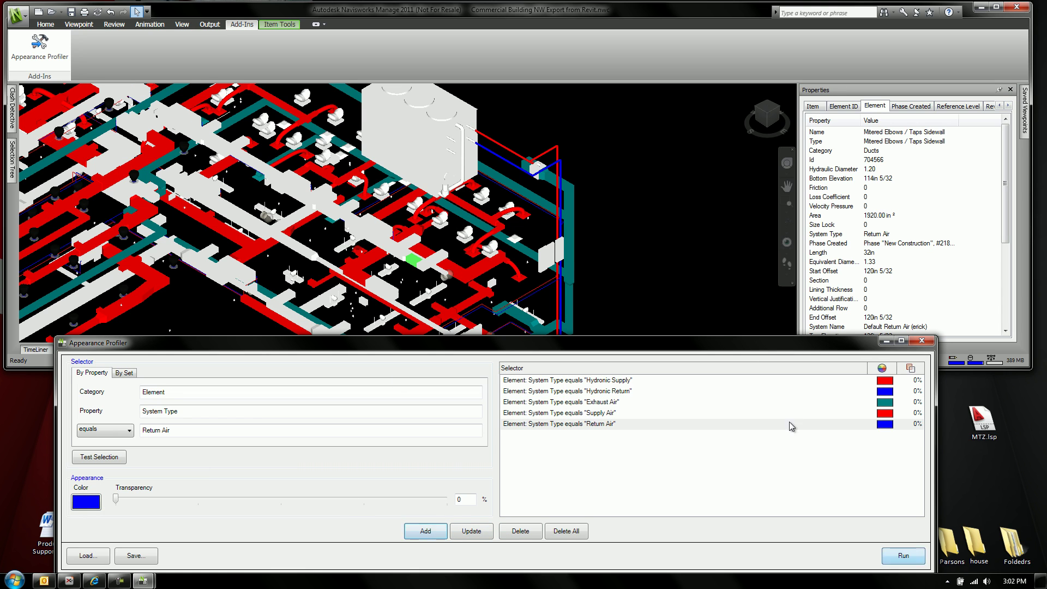
left_click(685, 248)
scroll(664, 244, "up", 1)
scroll(665, 245, "down", 3)
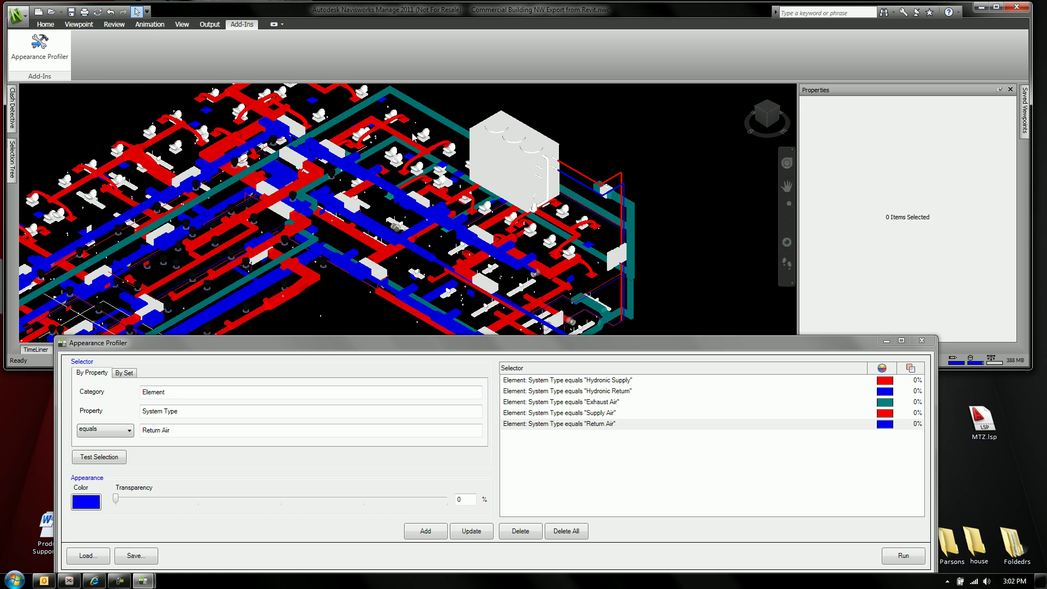
scroll(413, 137, "up", 3)
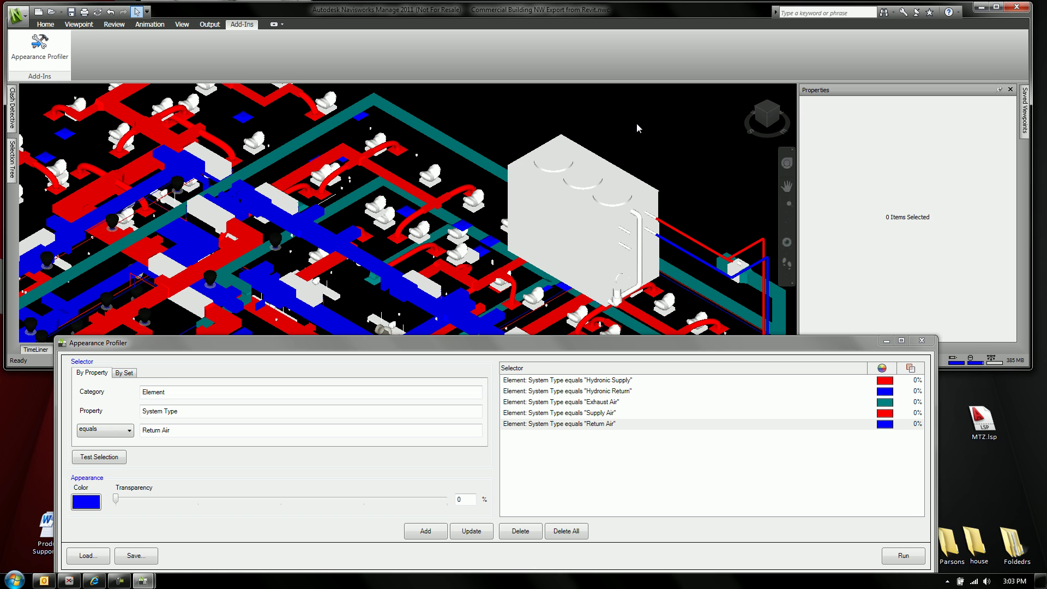
scroll(627, 153, "down", 5)
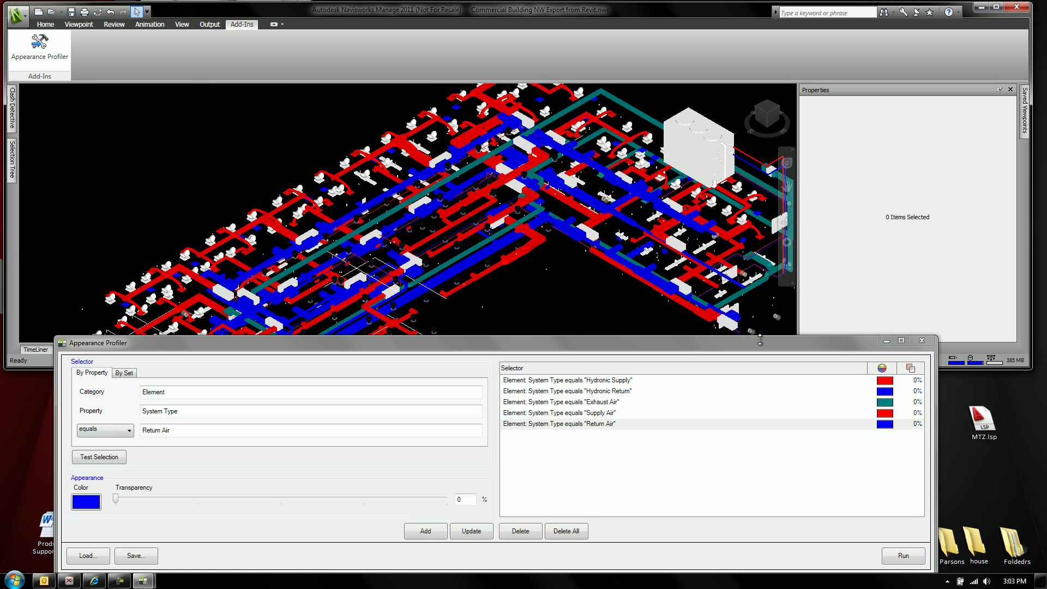
Save the five-rule colour profile to the Desktop as 'MEP Default Color by System Types.dat'.
left_click_drag(713, 344, 707, 193)
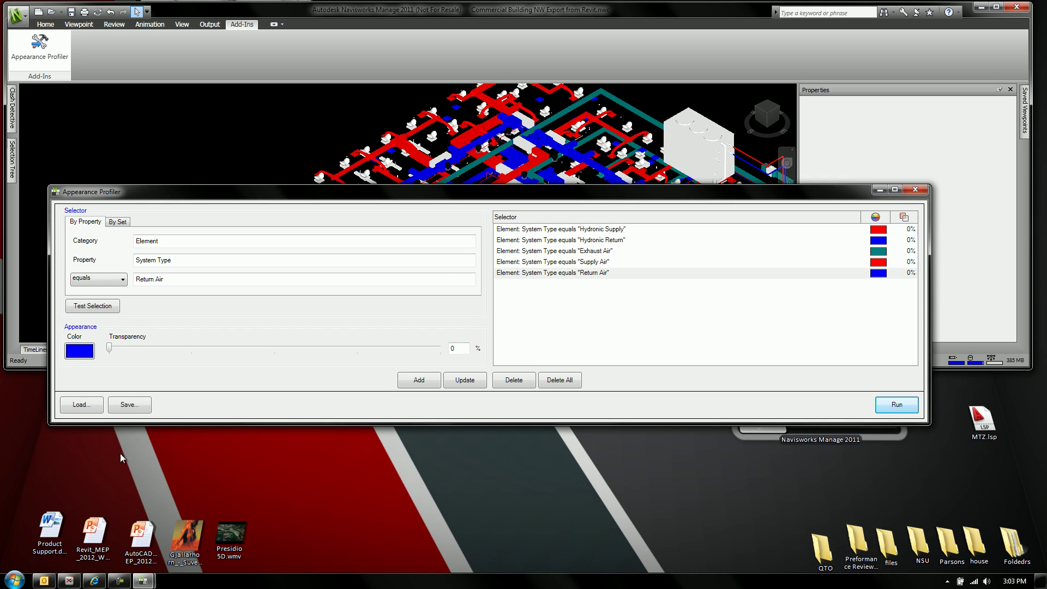
left_click(128, 405)
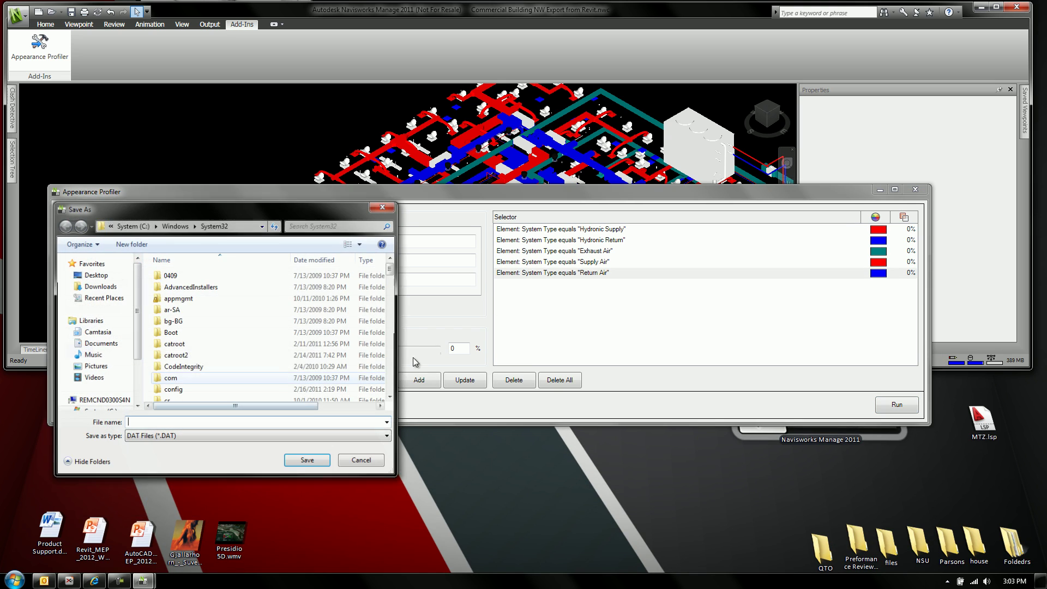
left_click(95, 274)
type("MEP Default System Color by System Types")
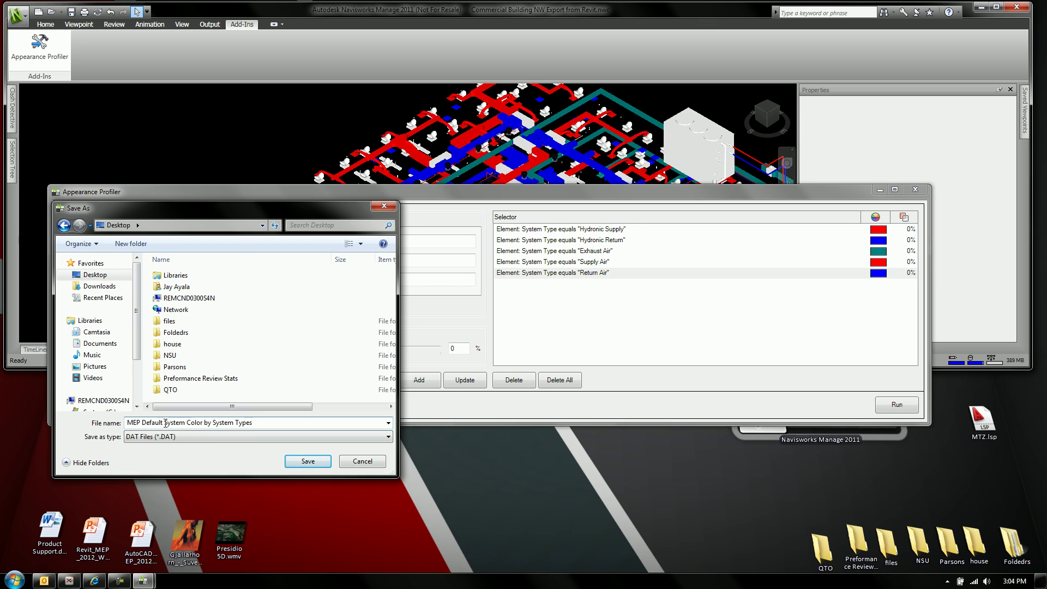
key("BackSpace")
key("BackSpace")
key("BackSpace")
key("BackSpace")
key("BackSpace")
key("BackSpace")
key("BackSpace")
left_click(316, 462)
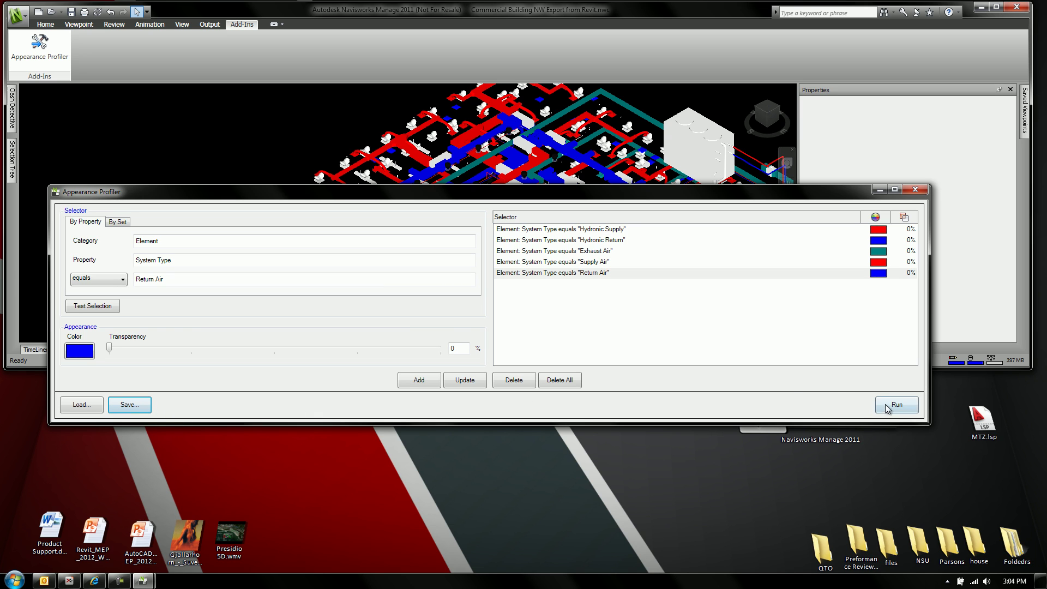
Close the Appearance Profiler, maximize the Navisworks window and recentre the piping in view.
left_click(916, 189)
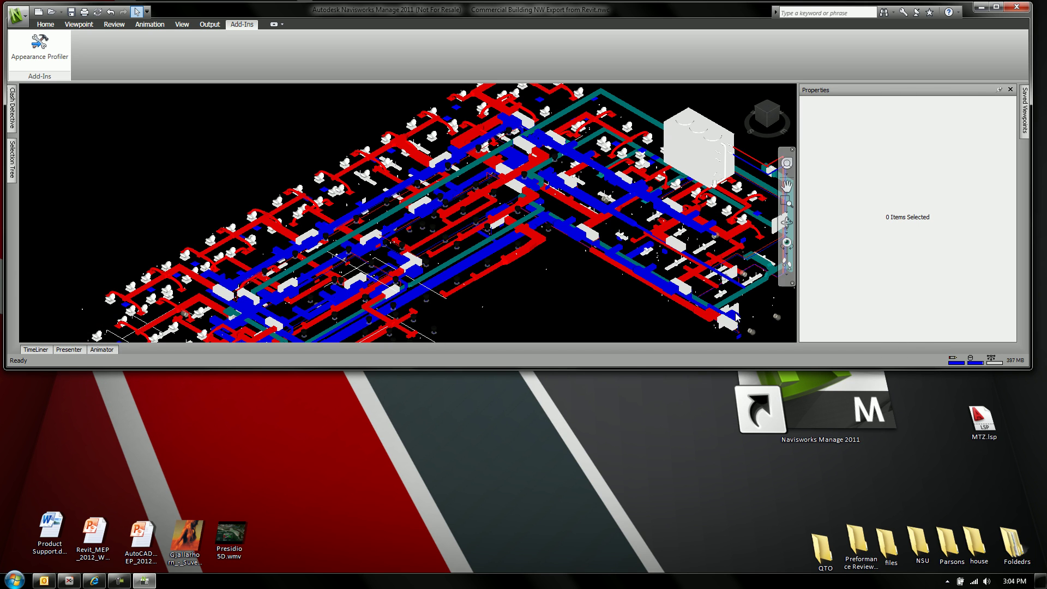
left_click(995, 6)
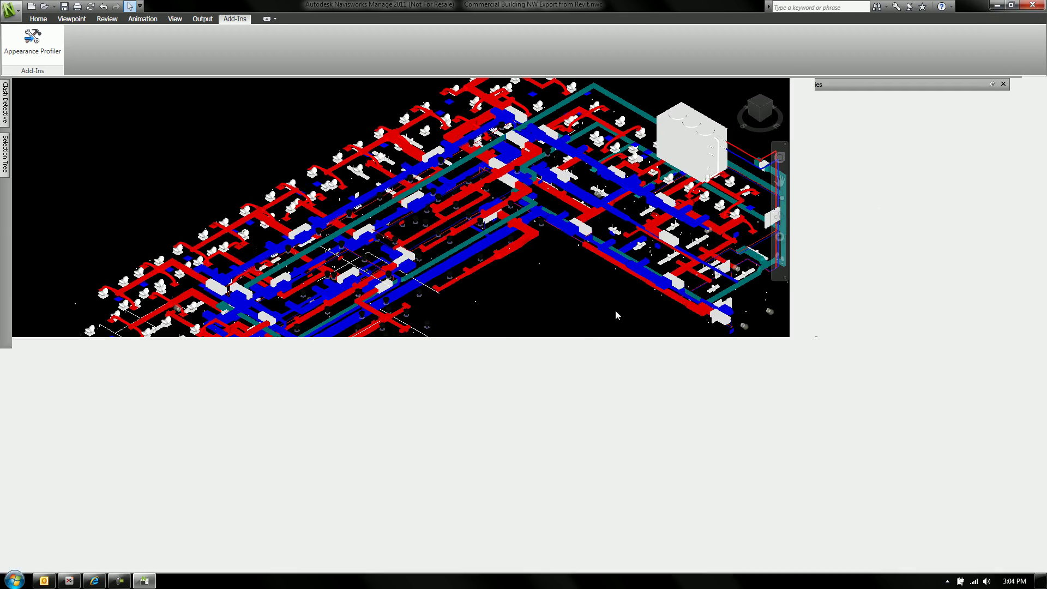
scroll(631, 367, "down", 5)
middle_click_drag(631, 367, 596, 358)
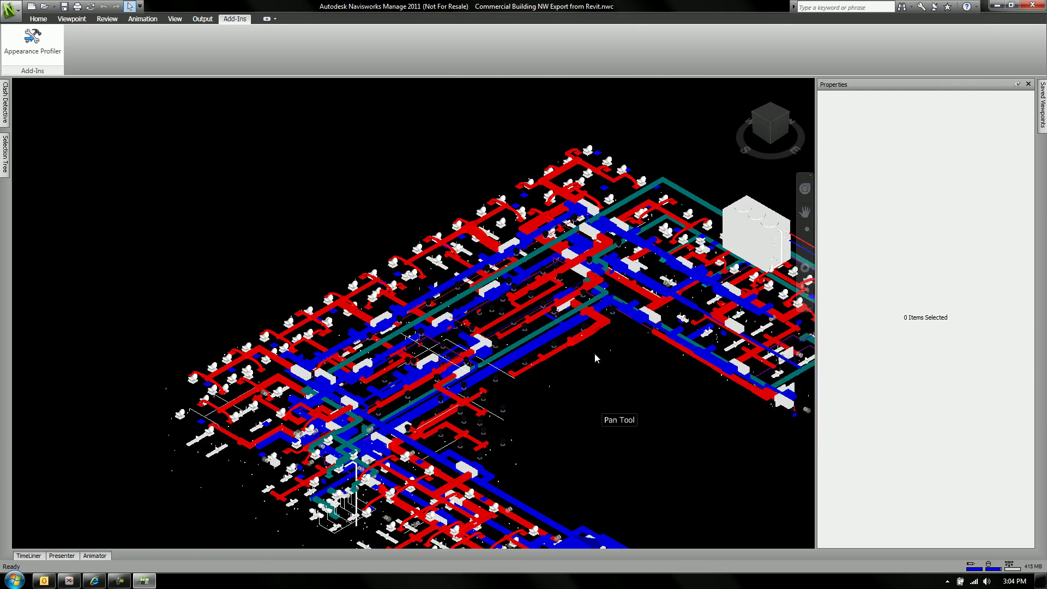
scroll(595, 358, "down", 8)
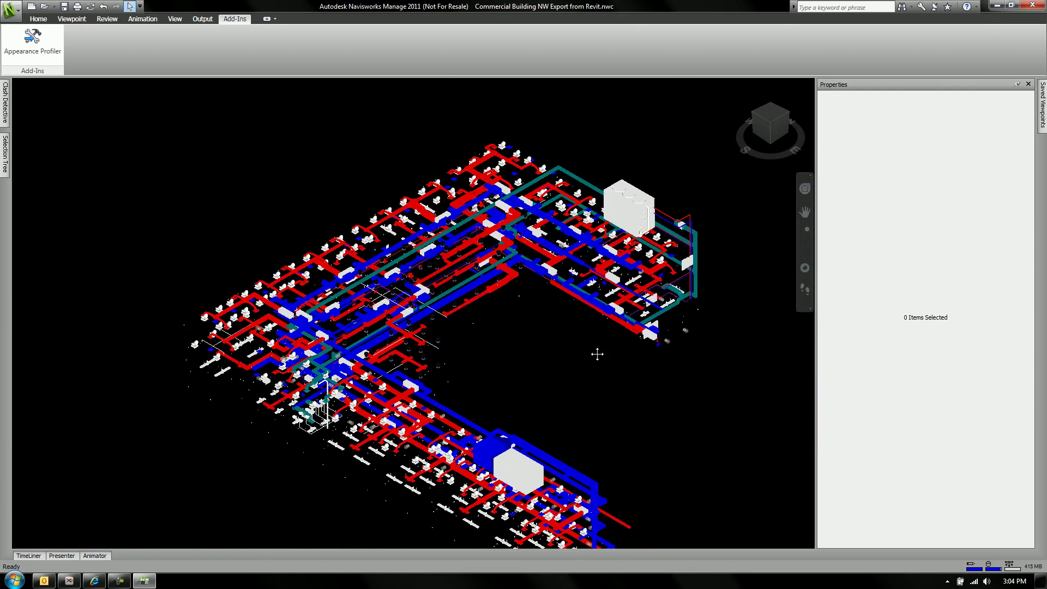
scroll(597, 353, "down", 2)
middle_click_drag(603, 355, 563, 329)
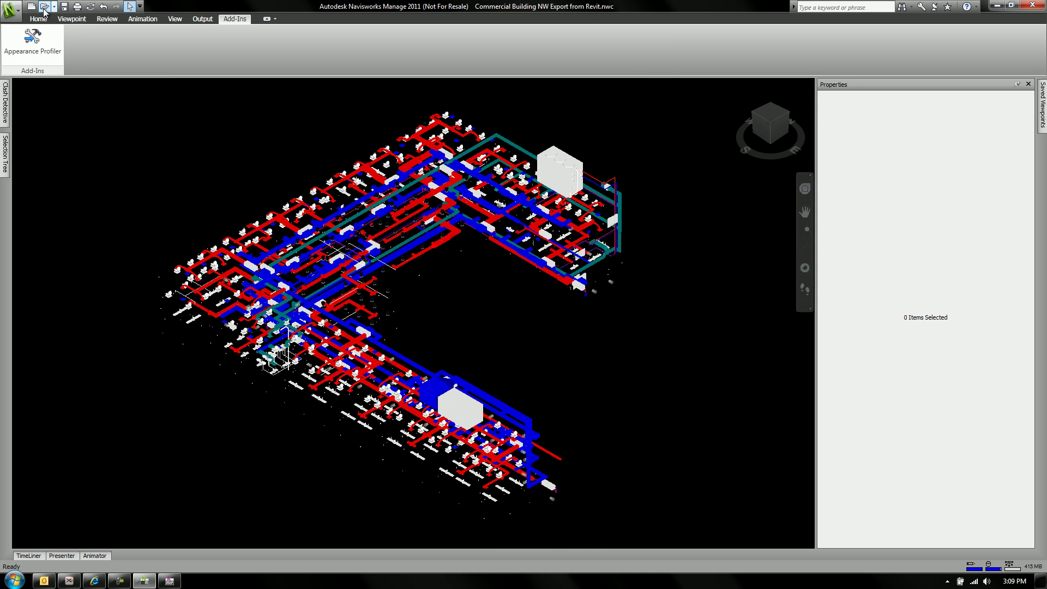
Open the model file 'Romulus - MEP - LED Fixtures.nwc'.
left_click(44, 8)
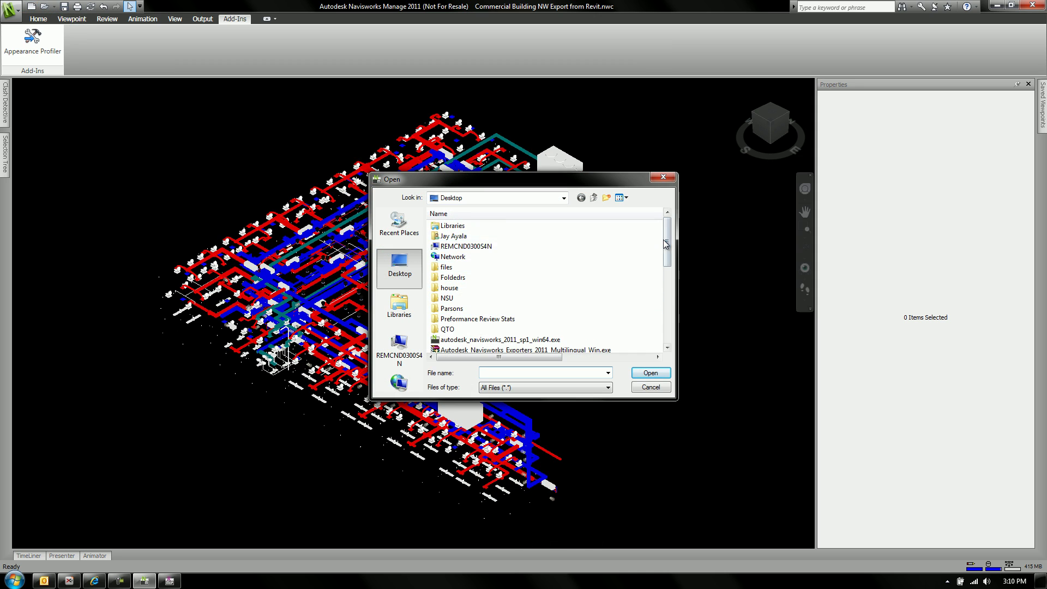
left_click_drag(665, 245, 670, 332)
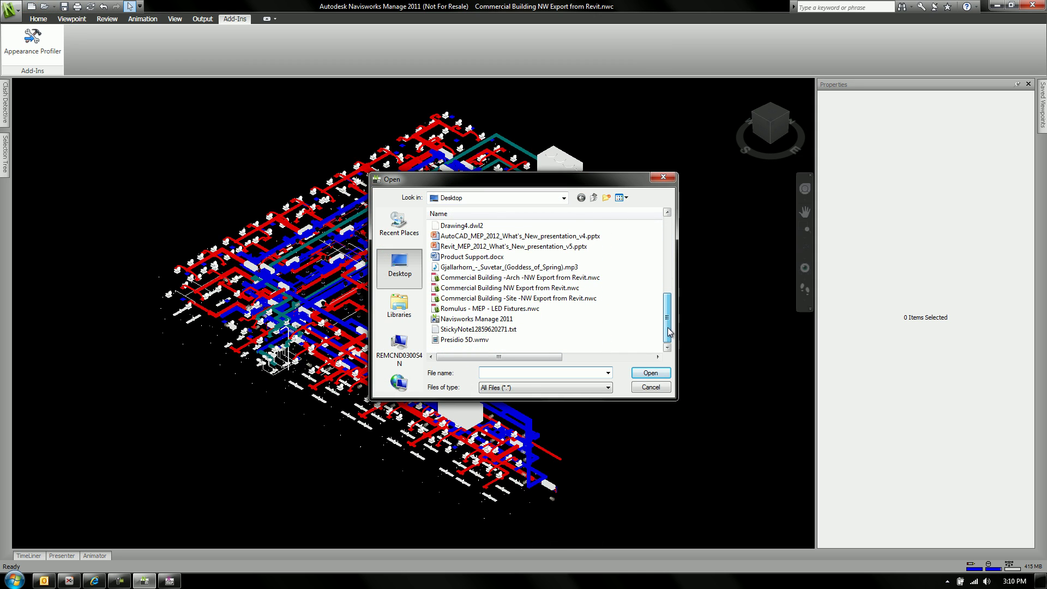
double_click(526, 309)
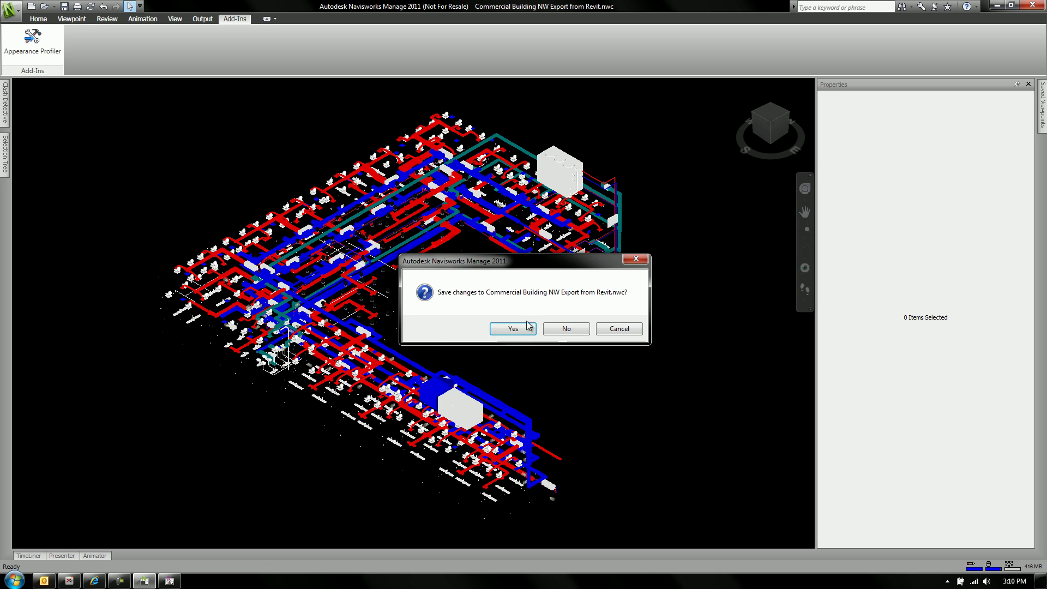
Discard changes to the Commercial Building model and zoom-window onto the Romulus piping.
left_click(561, 330)
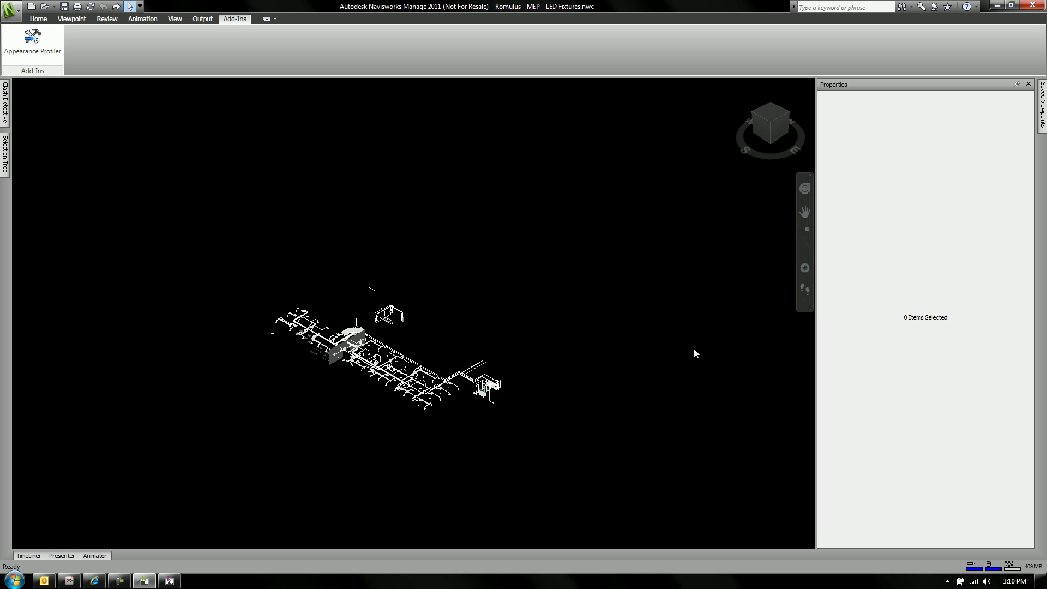
left_click(806, 234)
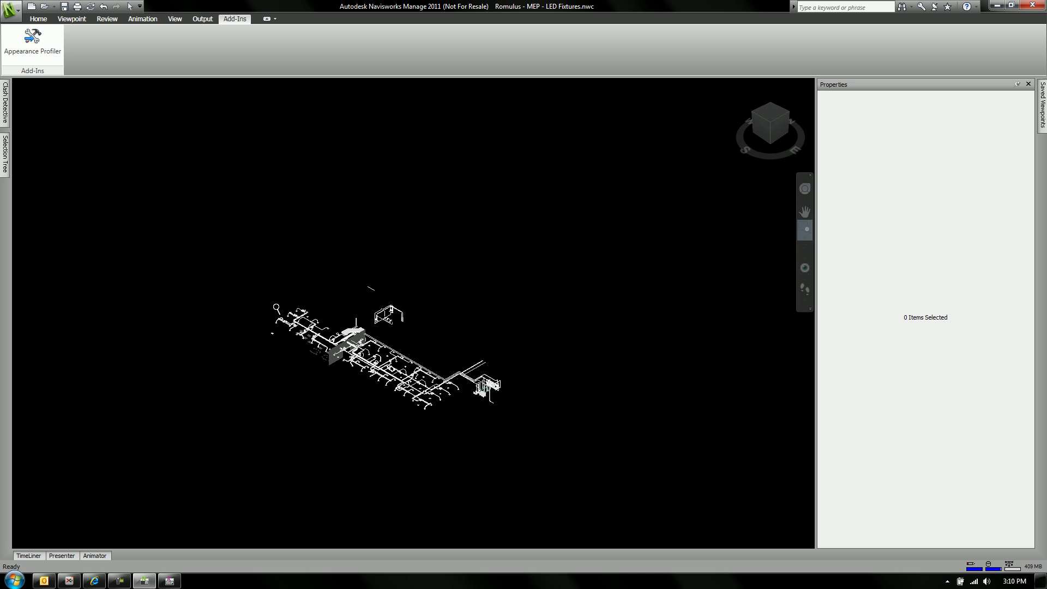
left_click_drag(277, 307, 504, 419)
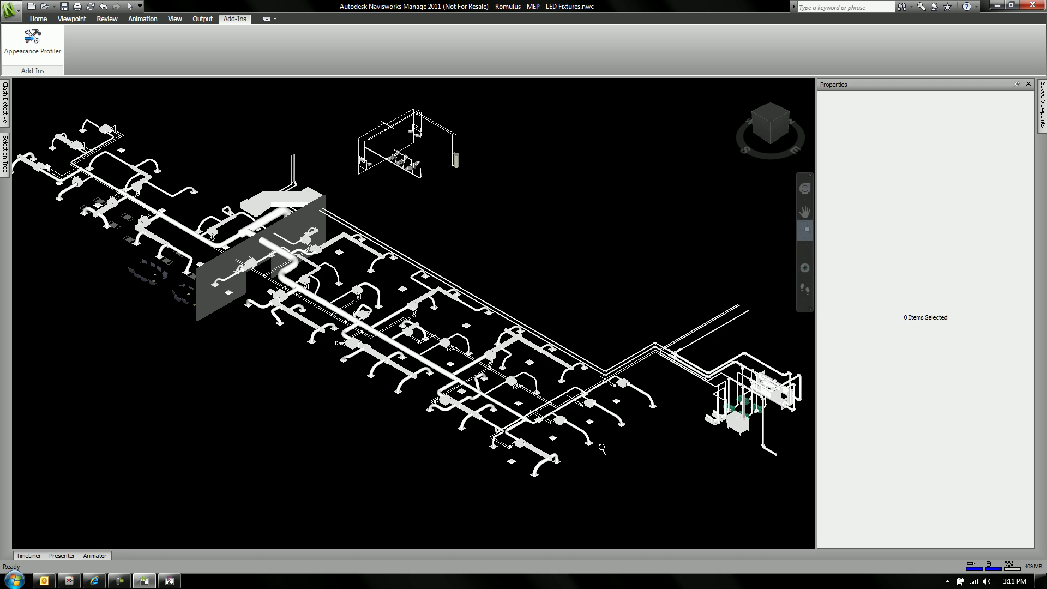
Load 'MEP Default Color by System Types.dat' into the Appearance Profiler and run it on Romulus.
left_click(34, 44)
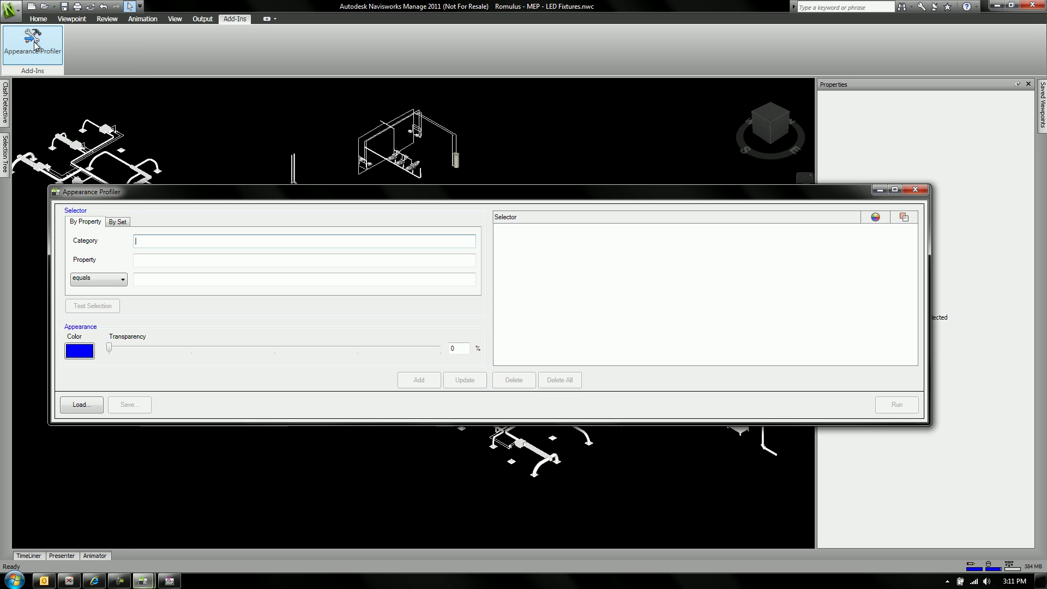
left_click(97, 404)
left_click(177, 402)
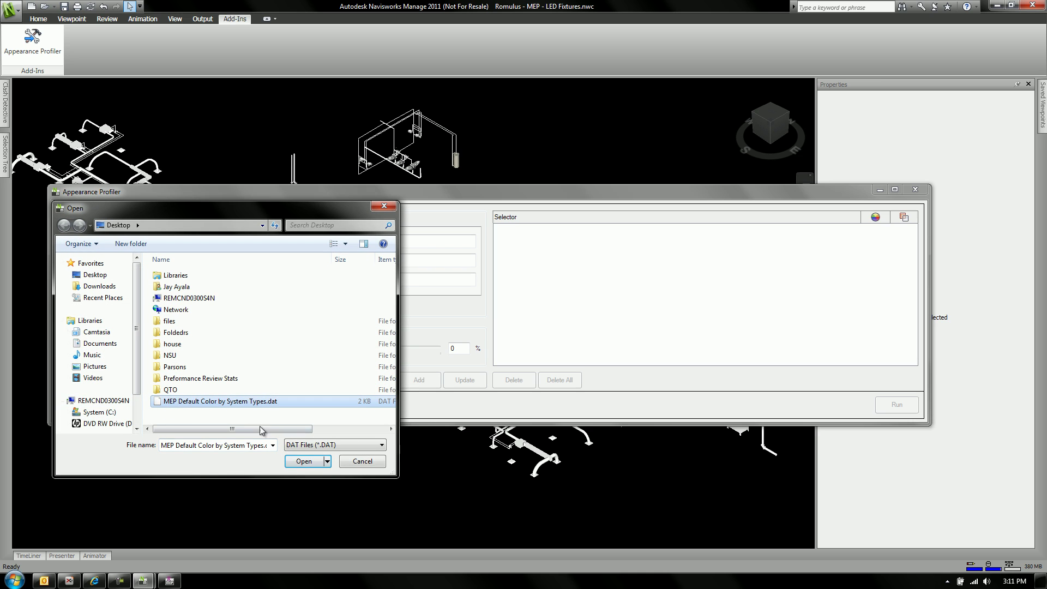
left_click(304, 461)
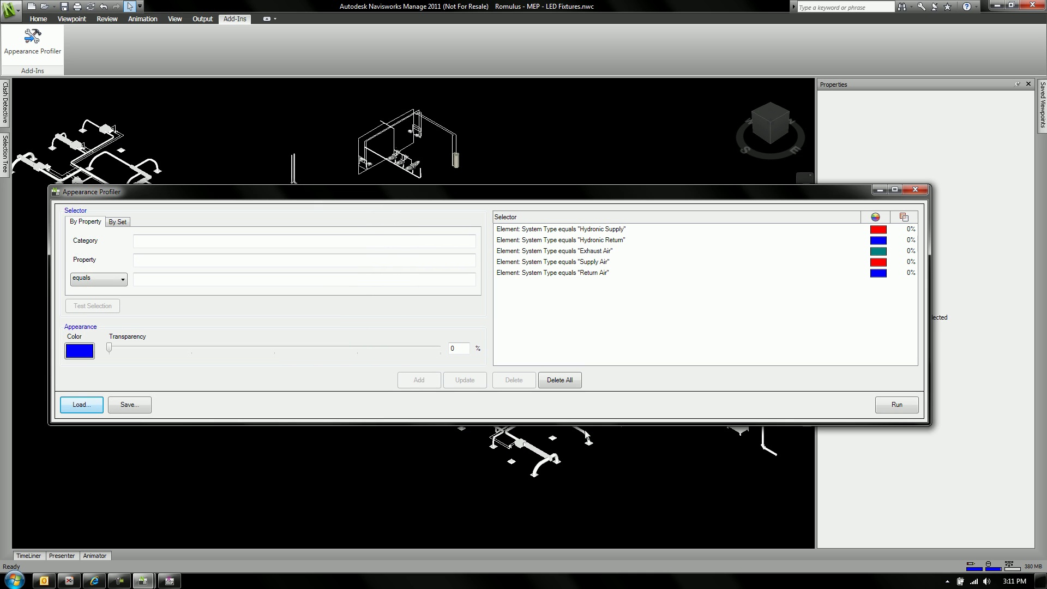
left_click(906, 411)
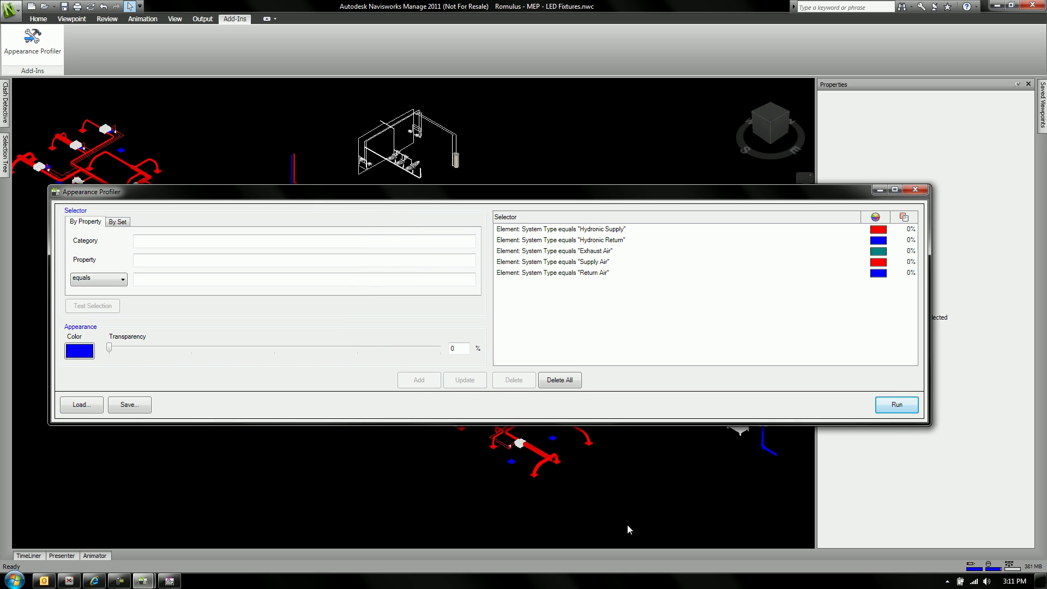
left_click(915, 189)
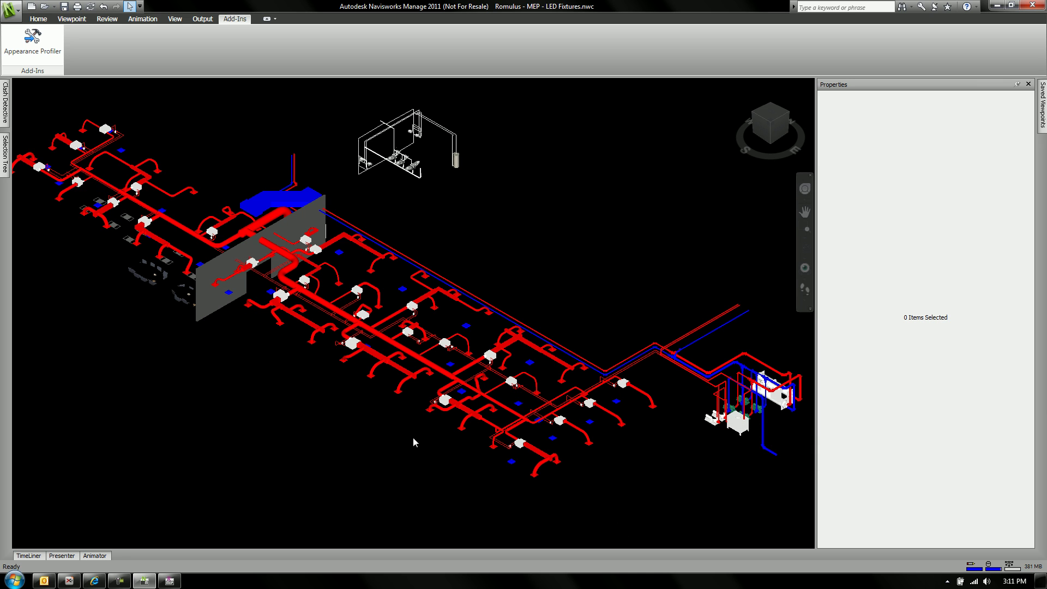